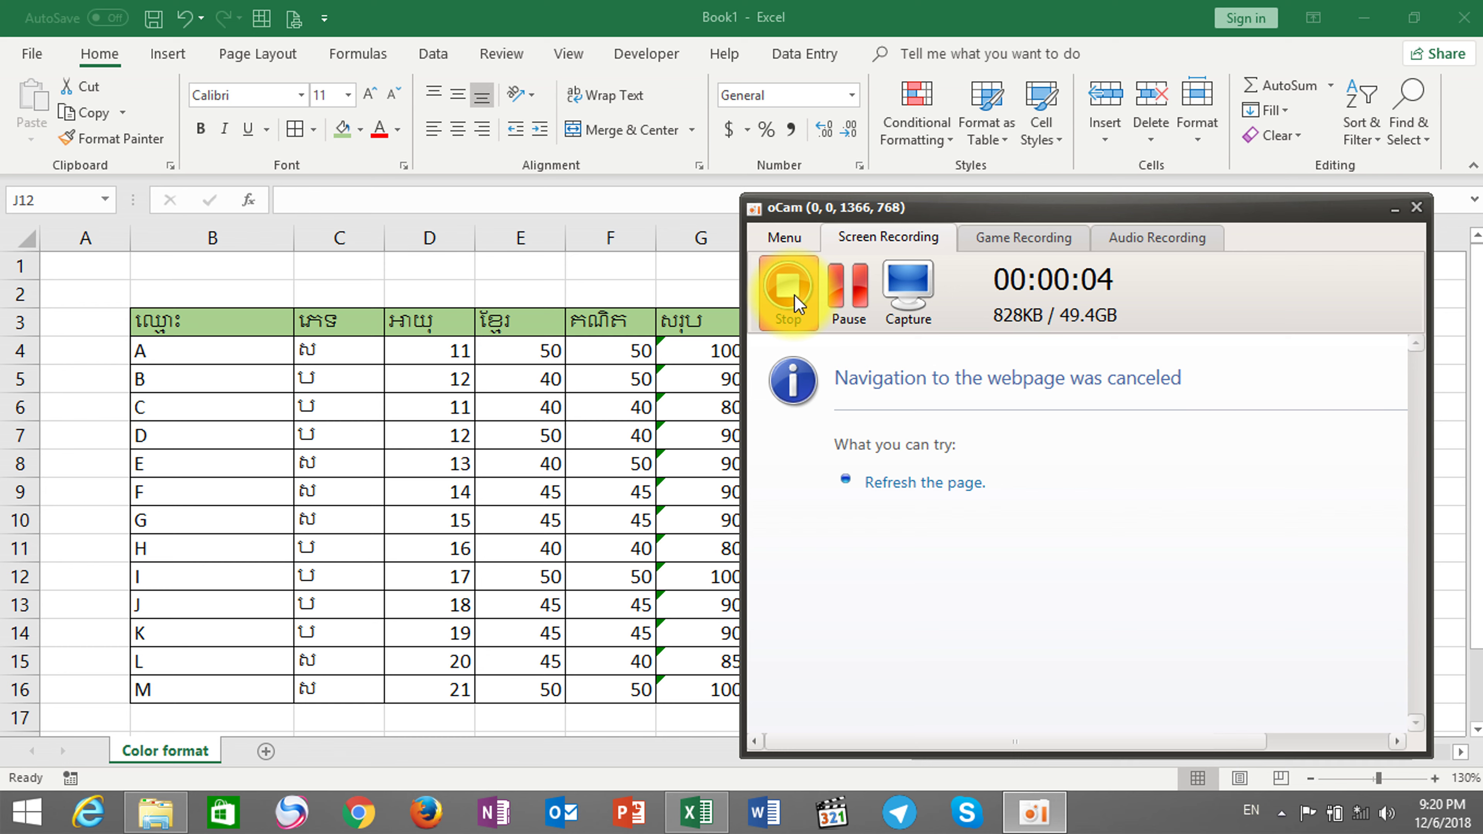
Minimize the oCam recorder to uncover the score table on the Color format sheet.
click(1396, 208)
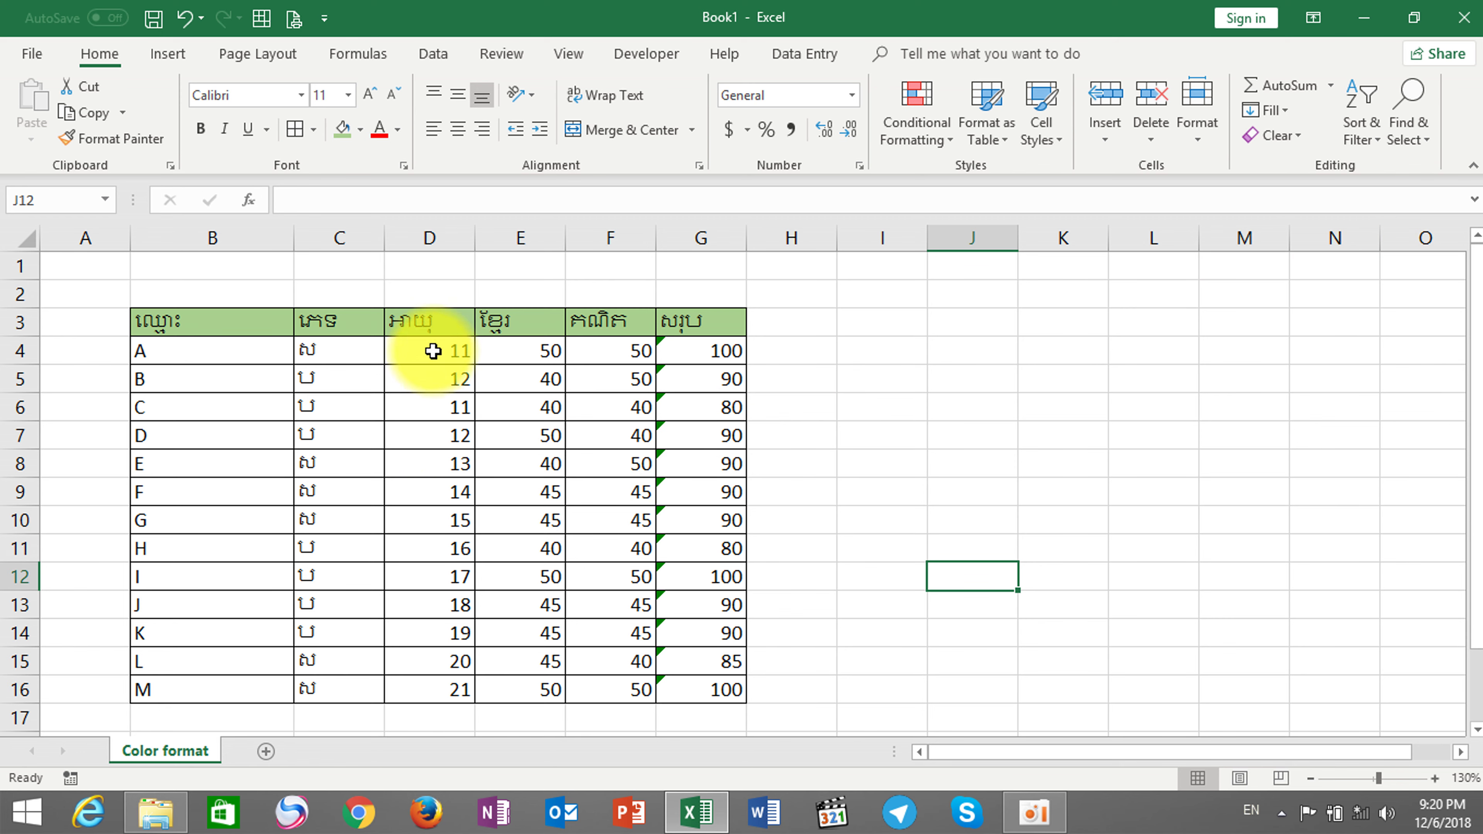
Select the ages D4:D16, then put the Khmer score 50 in E4 into edit mode.
drag(433, 351, 433, 691)
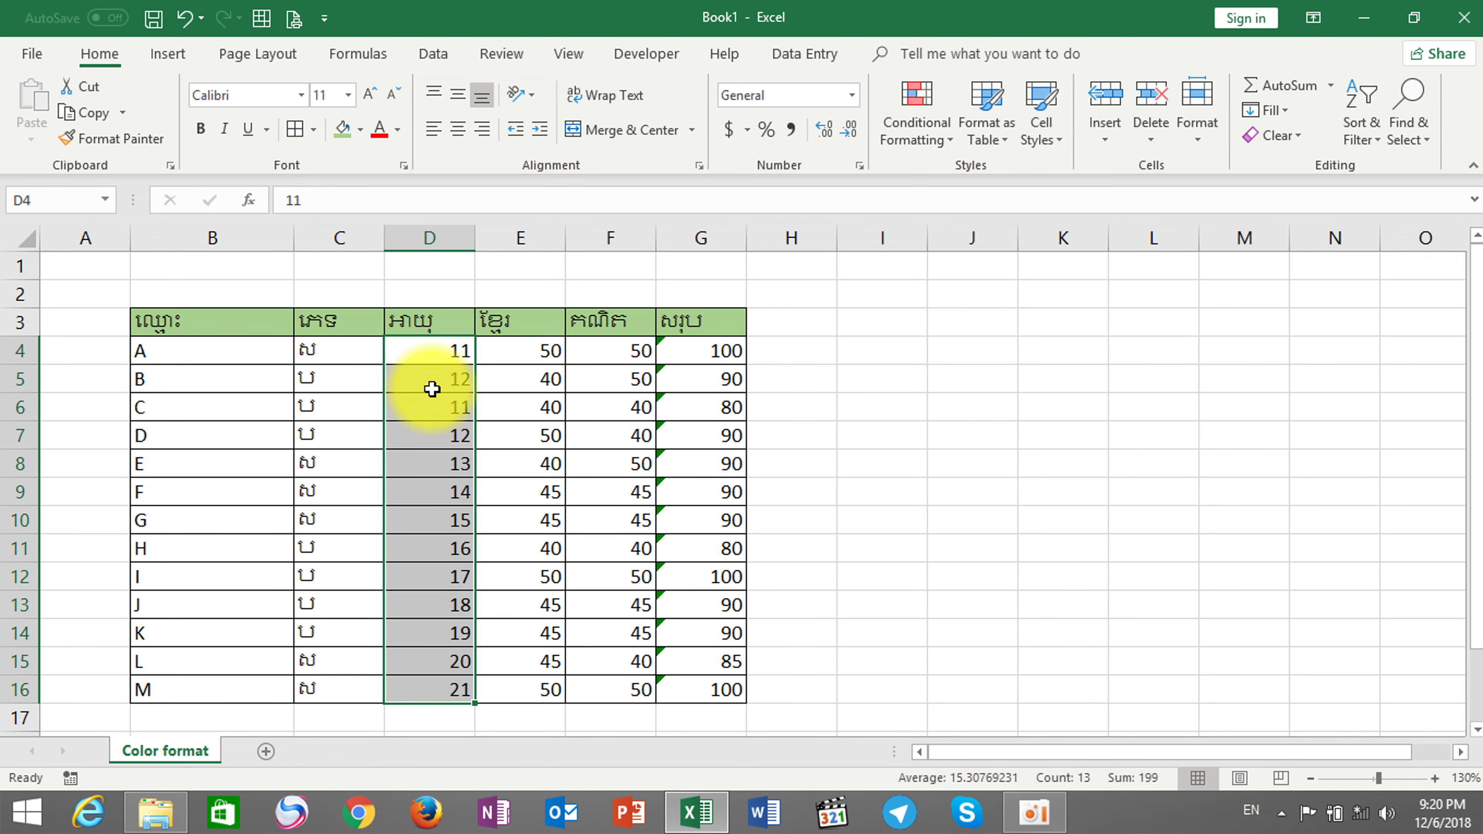
click(453, 346)
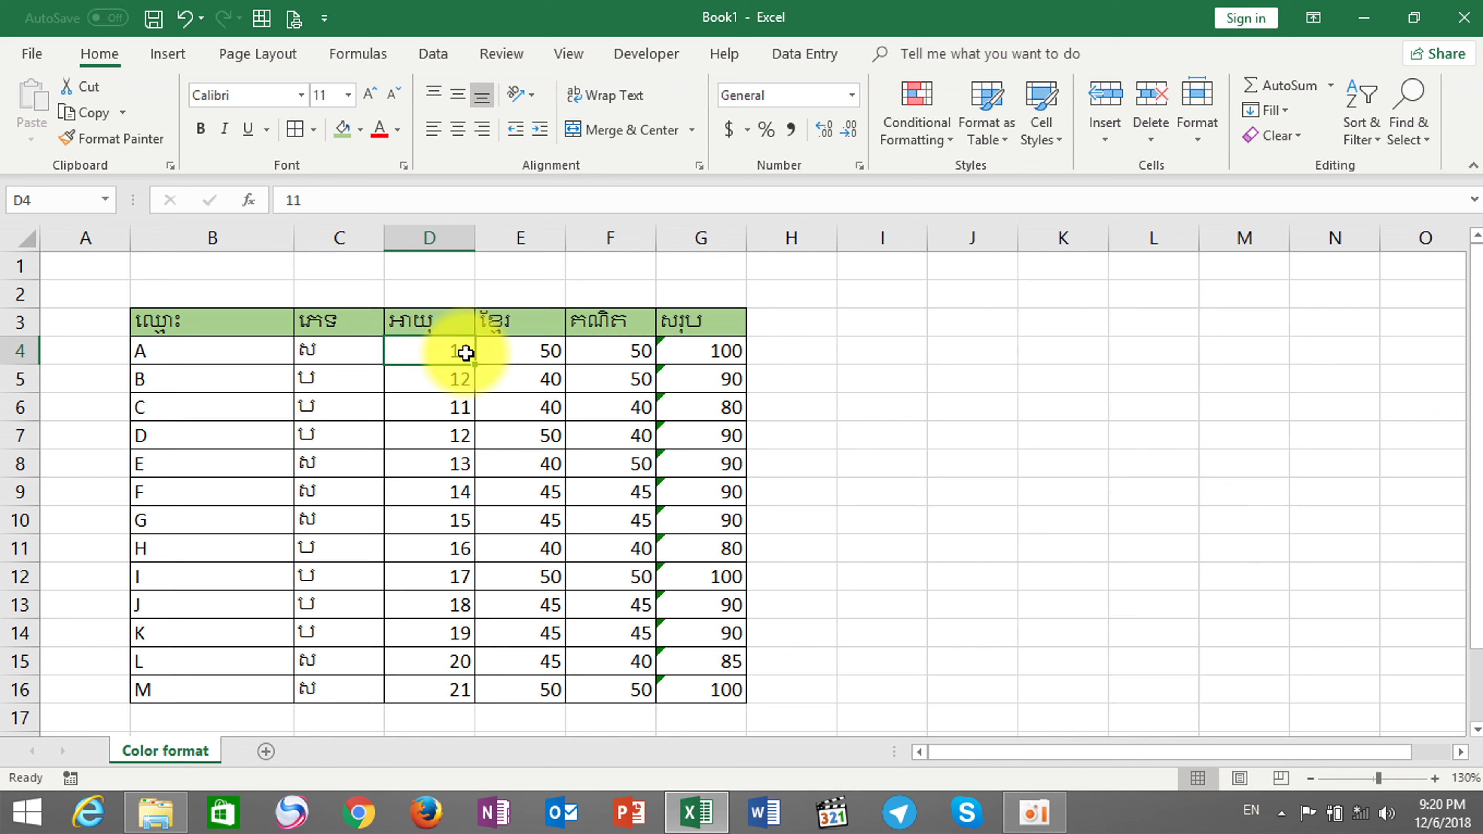
double_click(462, 351)
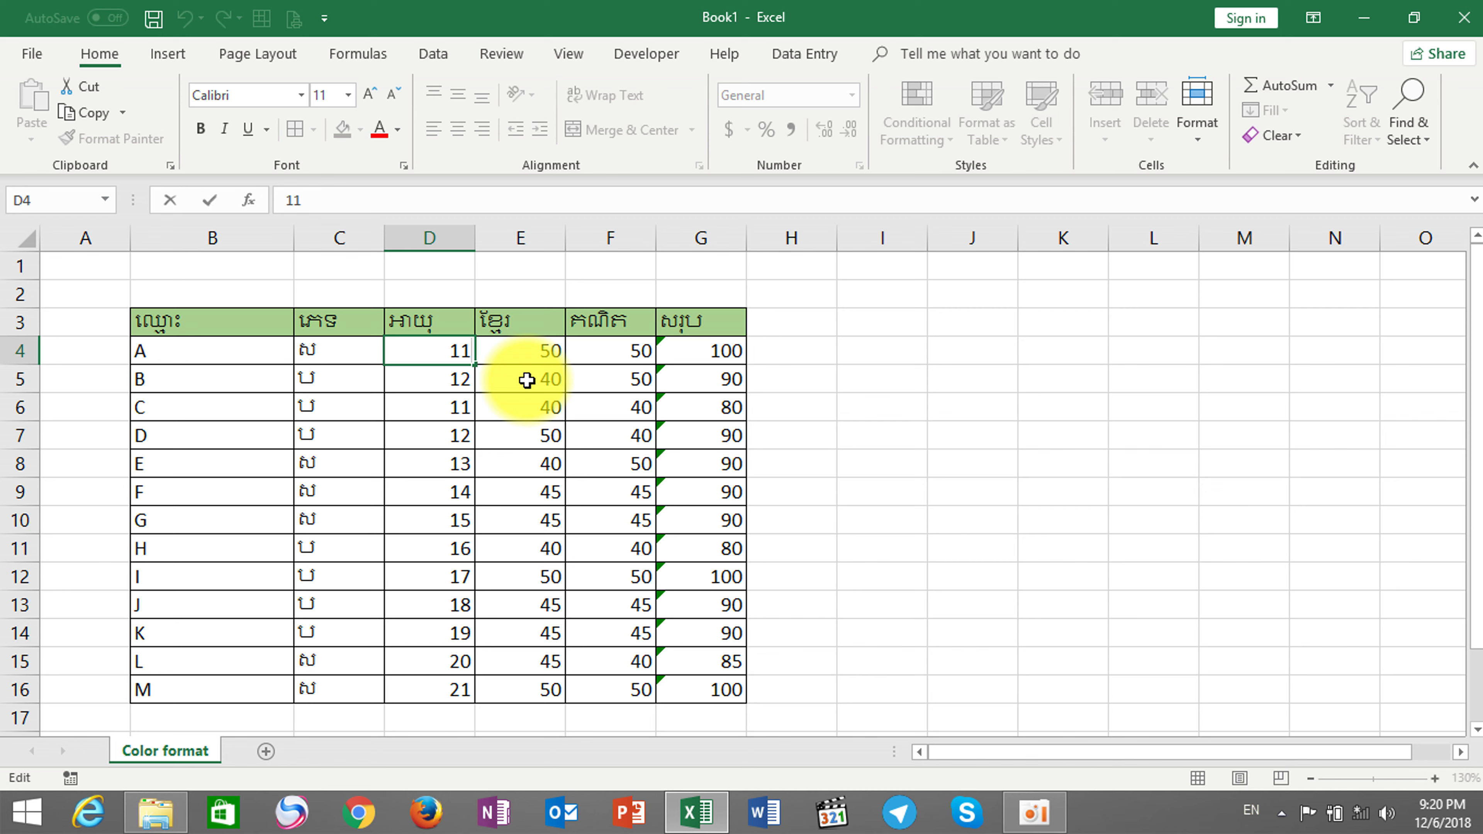
click(546, 356)
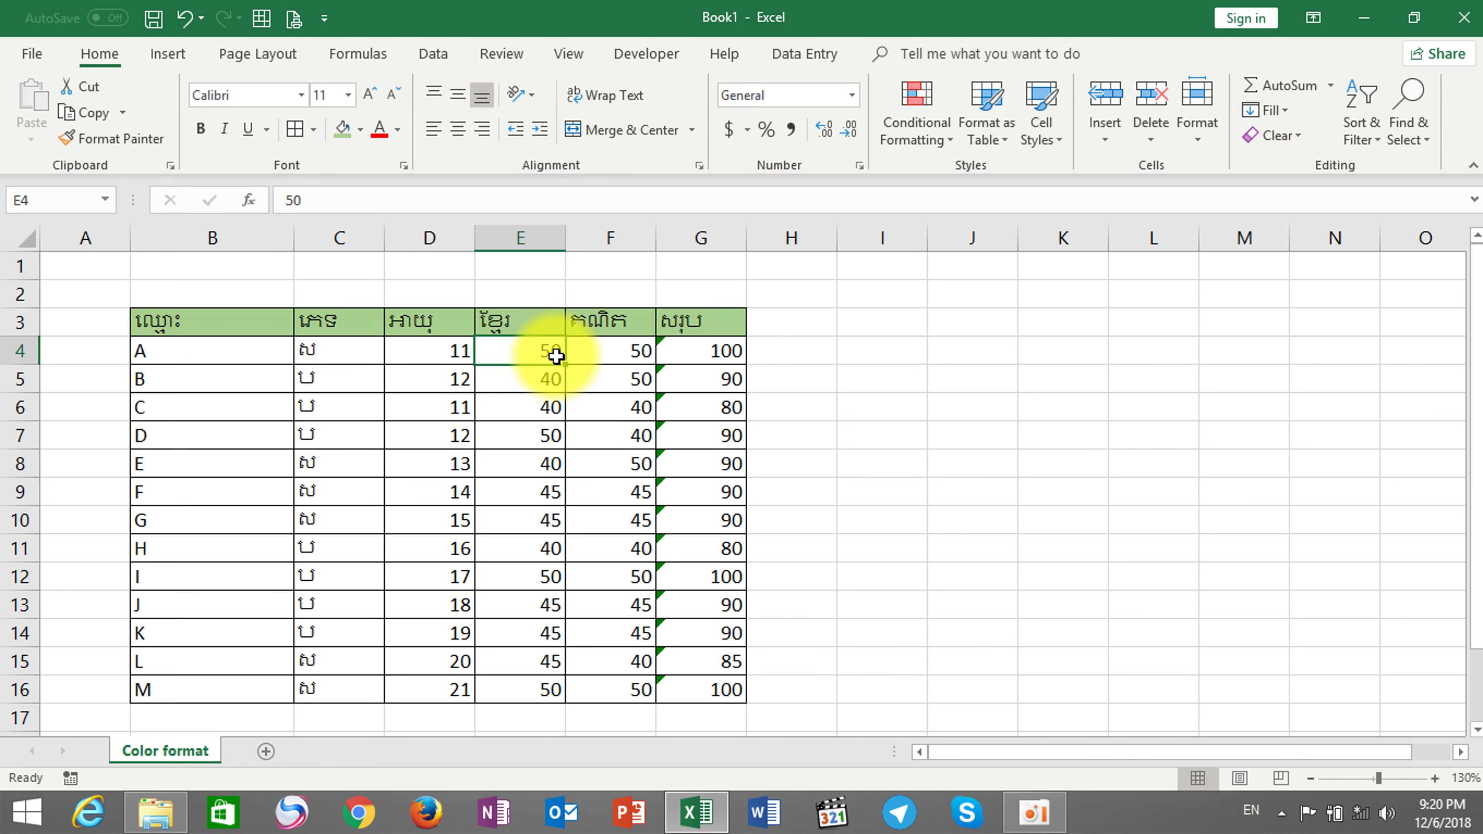
double_click(556, 356)
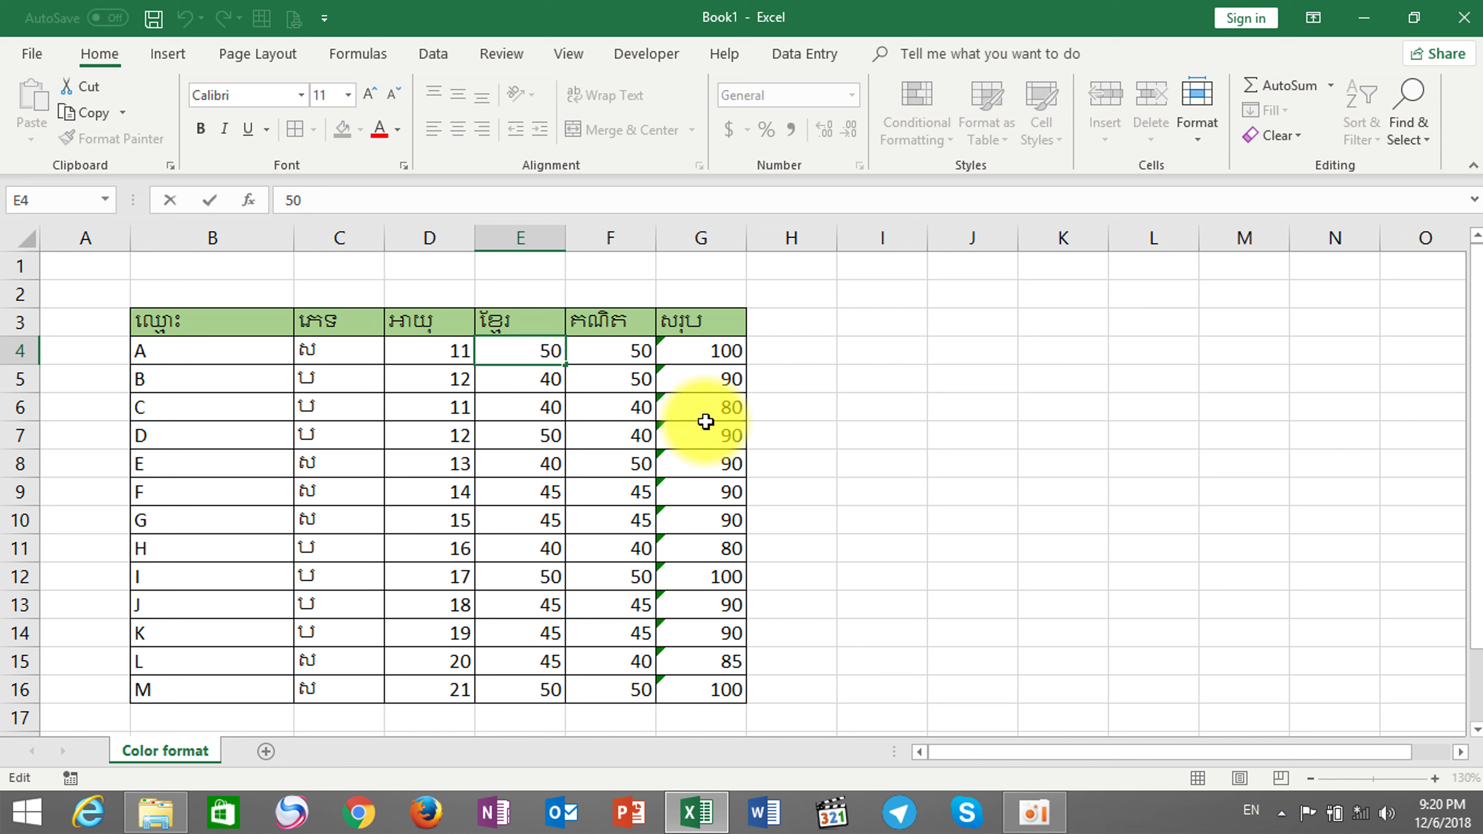
Append the Khmer word ពិន្ទក to E4's 50 and observe G4's total drop to 50.
key(alt+shift)
text(ពិ)
text(ន្ទ)
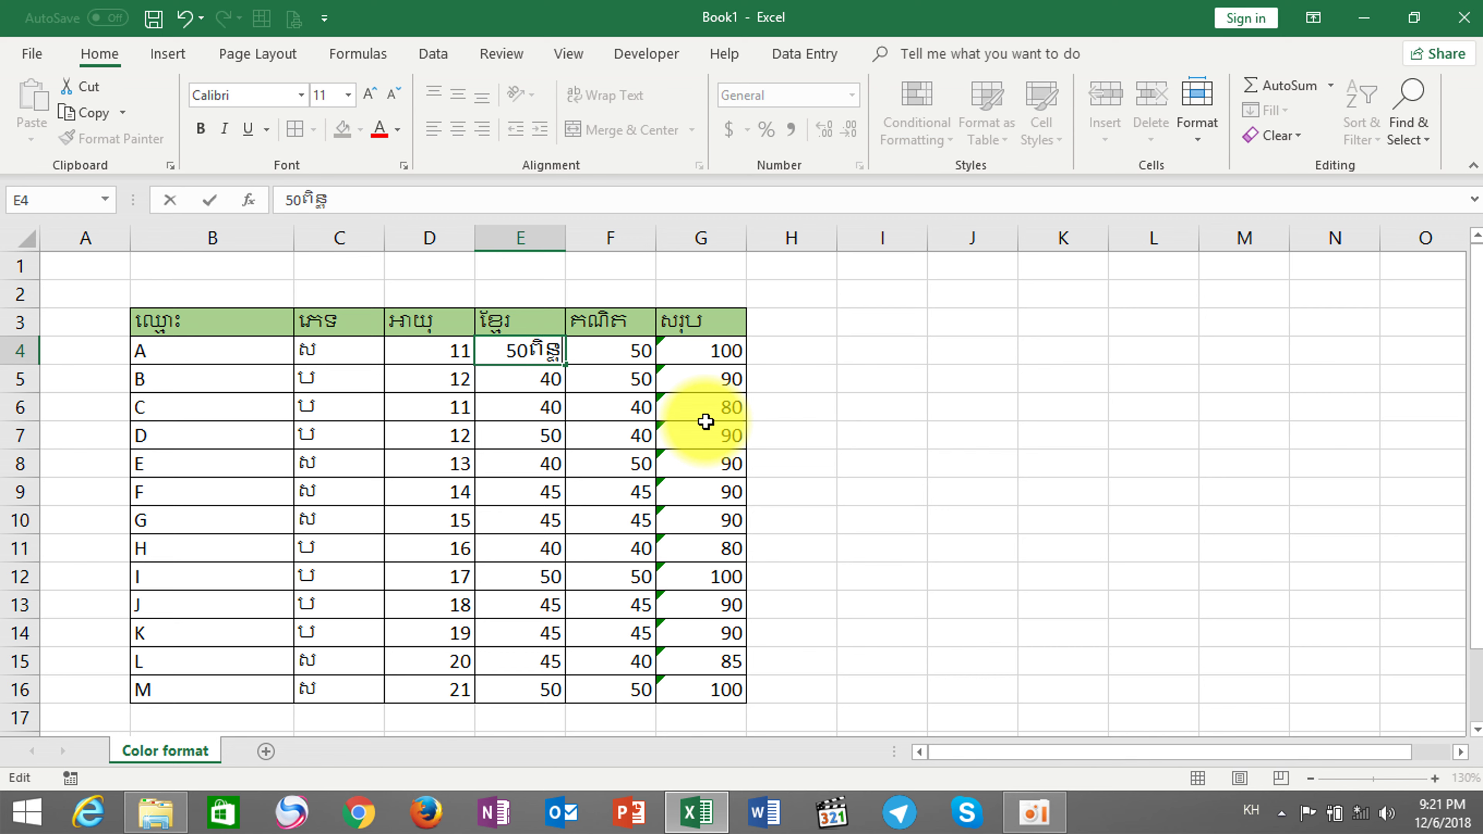
text(ក)
key(Return)
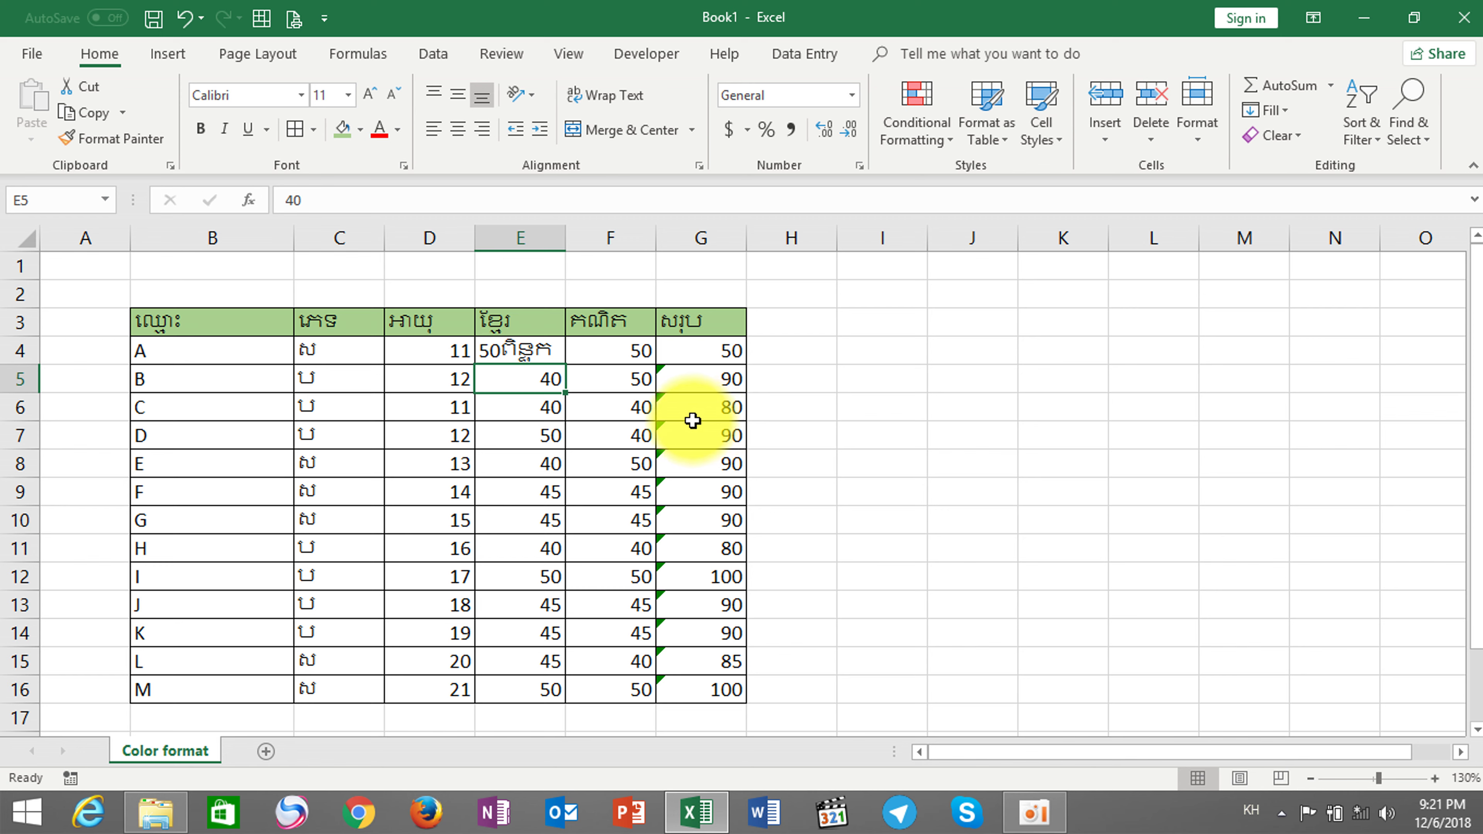
click(714, 350)
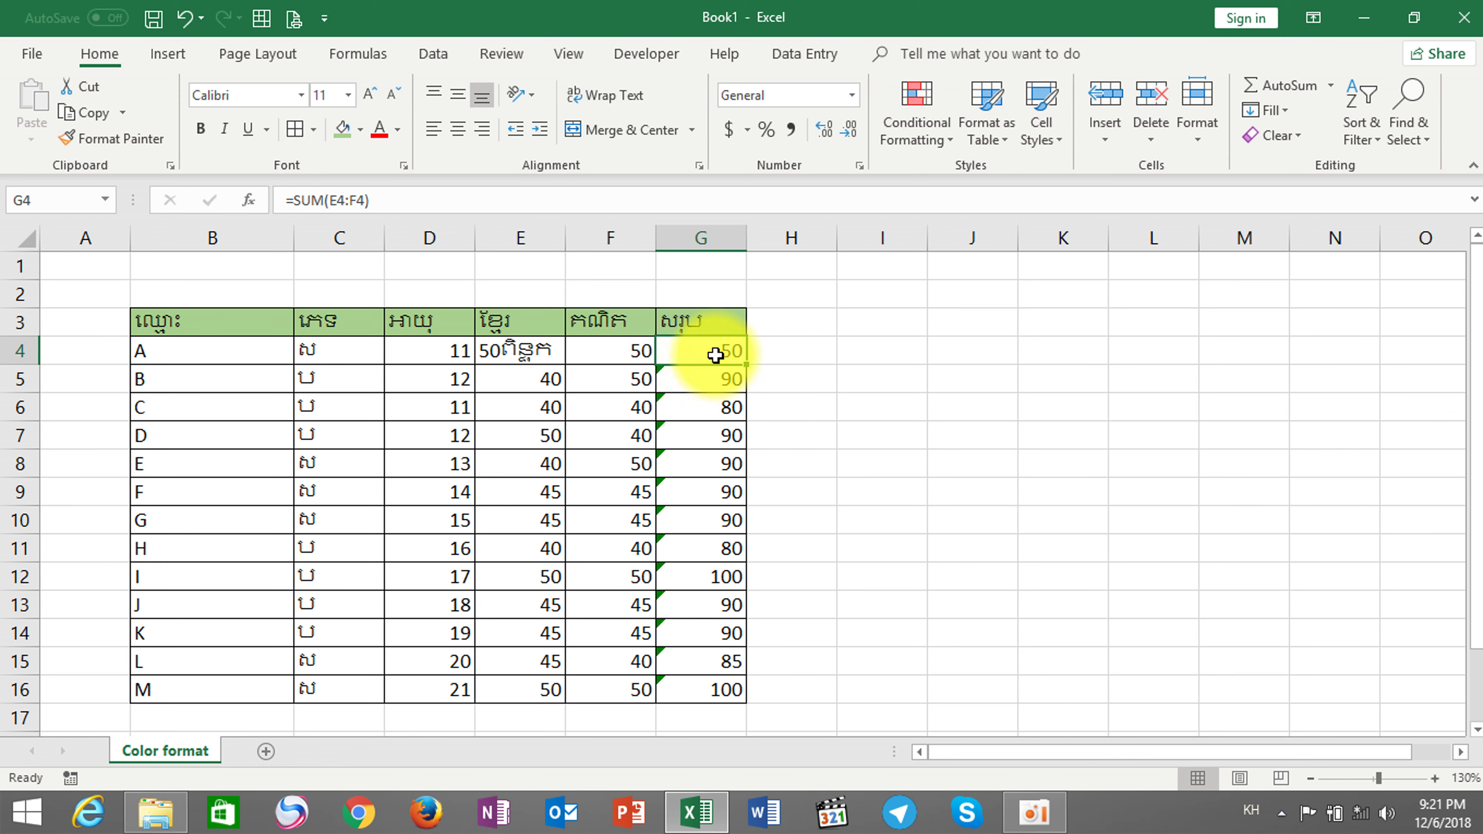
click(730, 403)
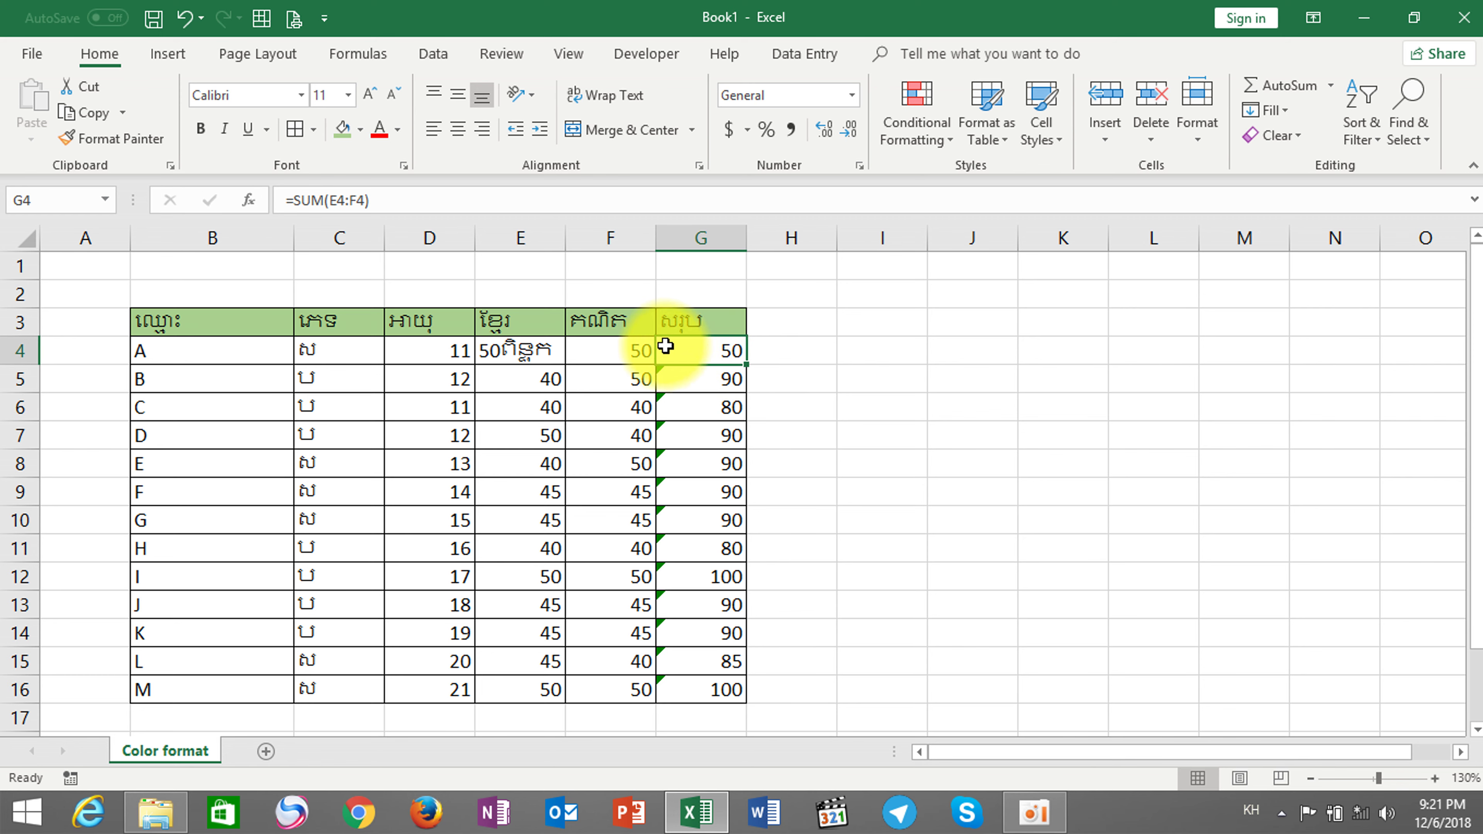
click(505, 357)
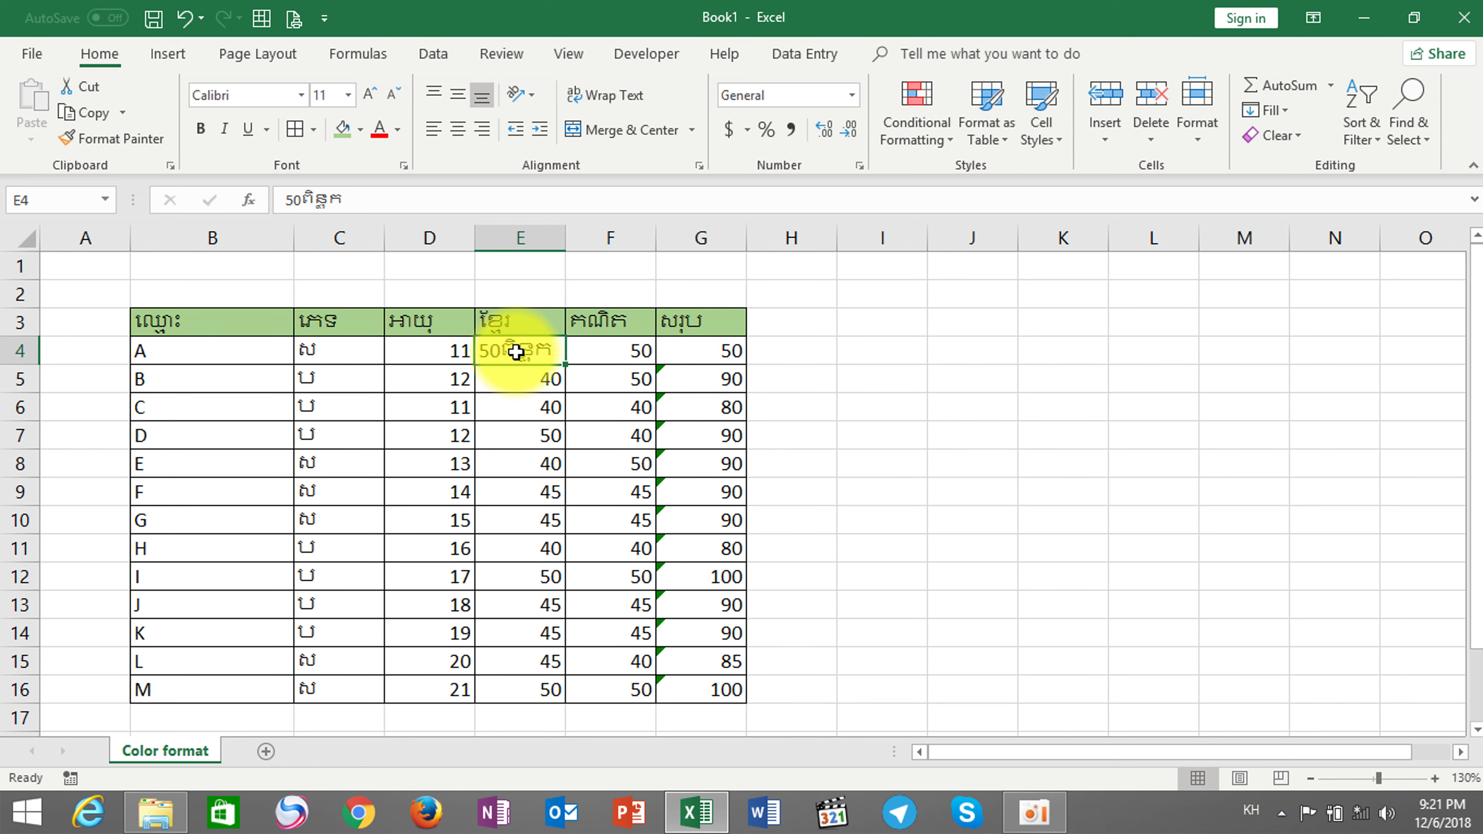
click(526, 397)
click(536, 374)
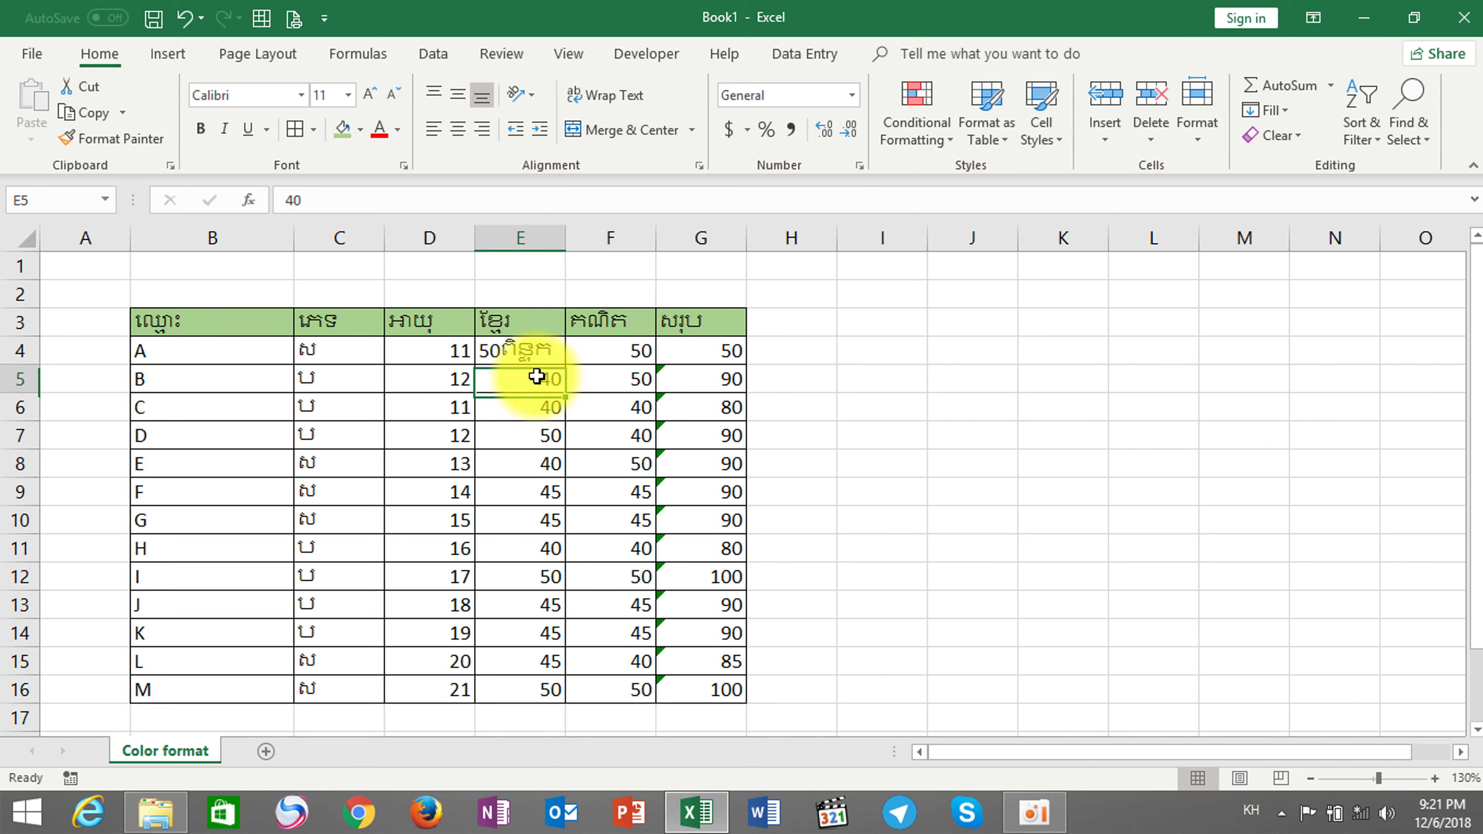
click(537, 345)
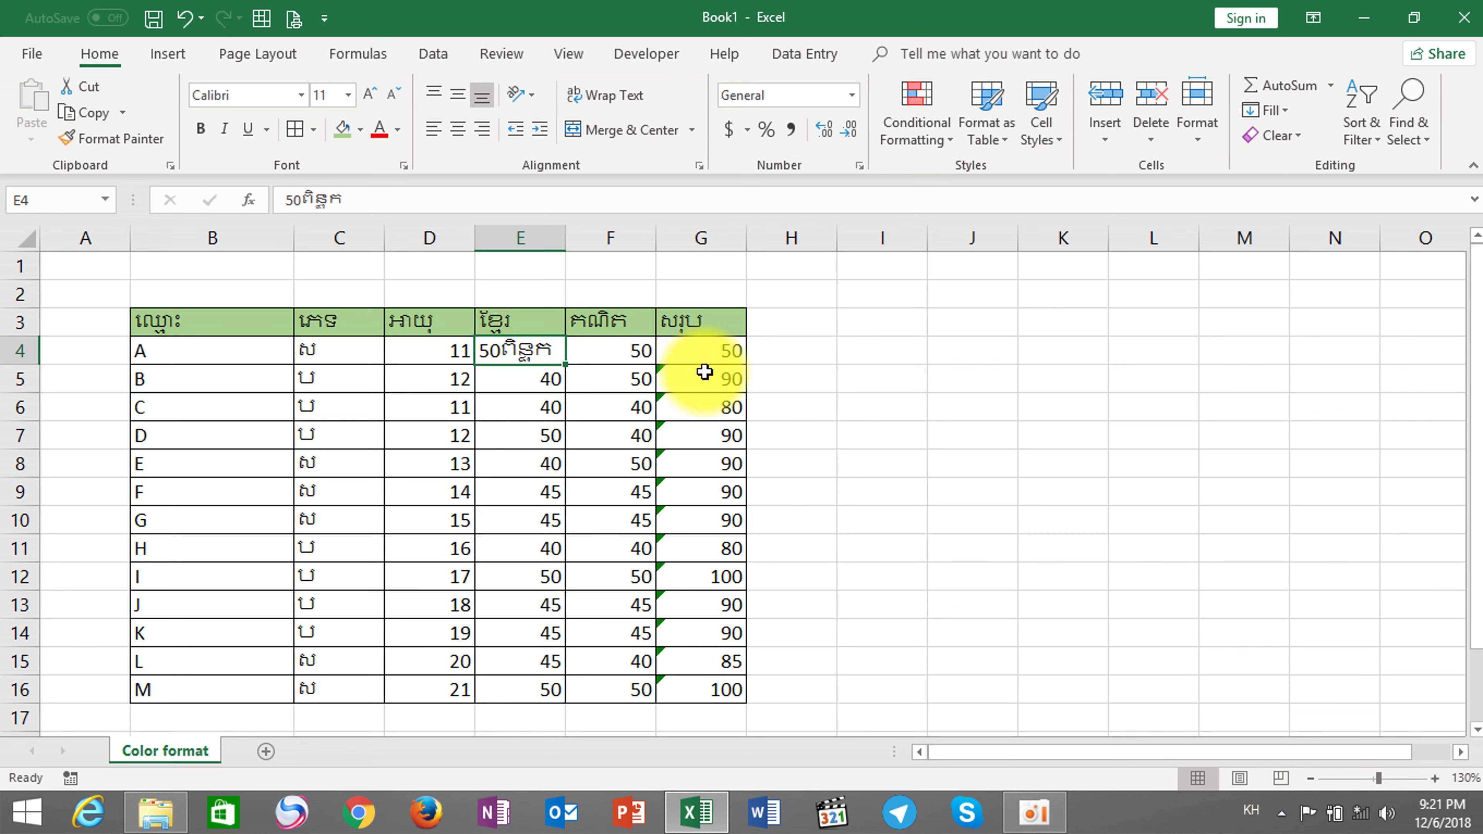
click(710, 353)
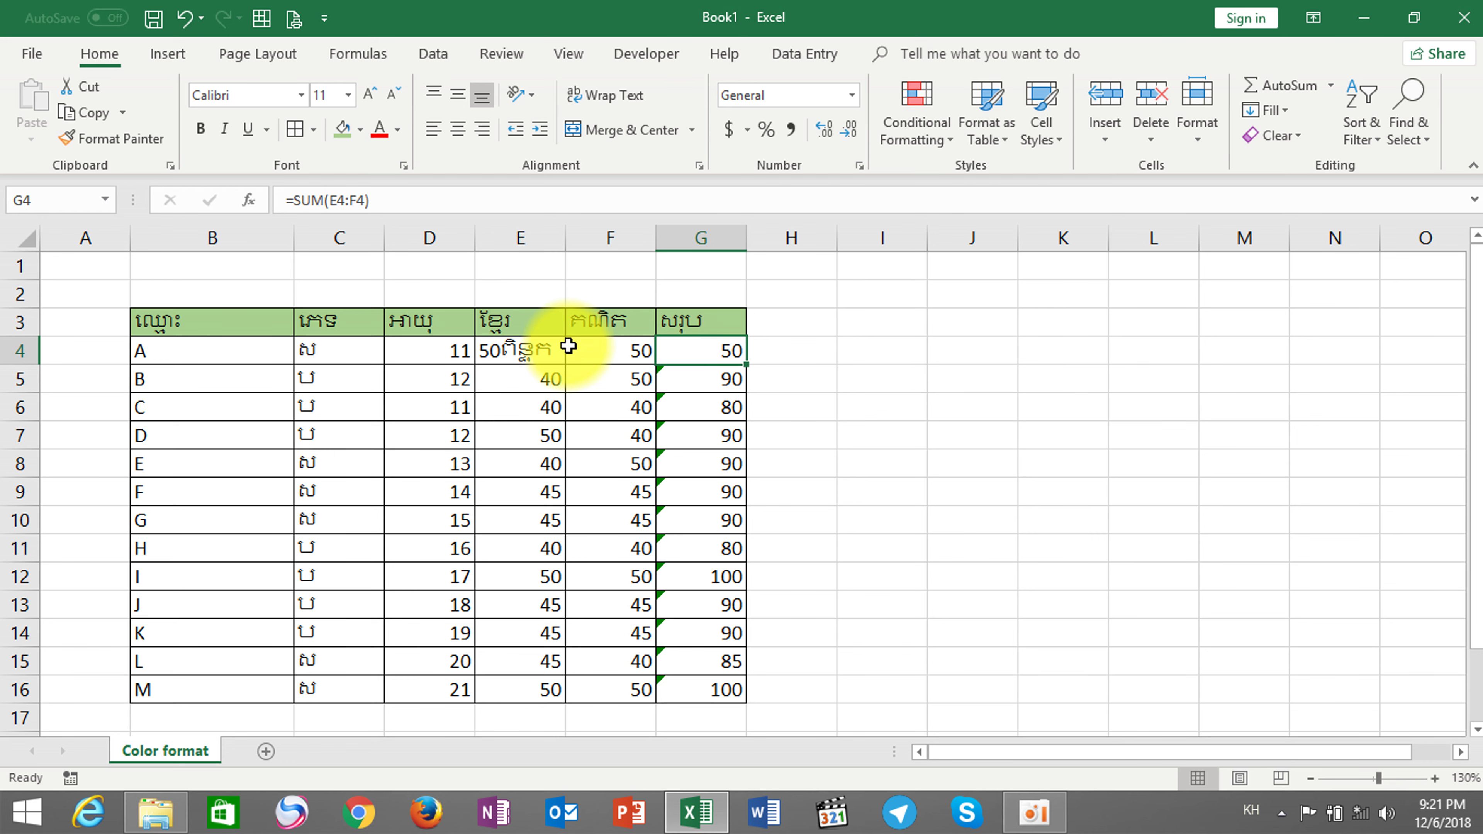
Delete the Khmer label so E4 holds plain 50 and G4 returns to 100.
double_click(545, 349)
key(BackSpace)
key(BackSpace)
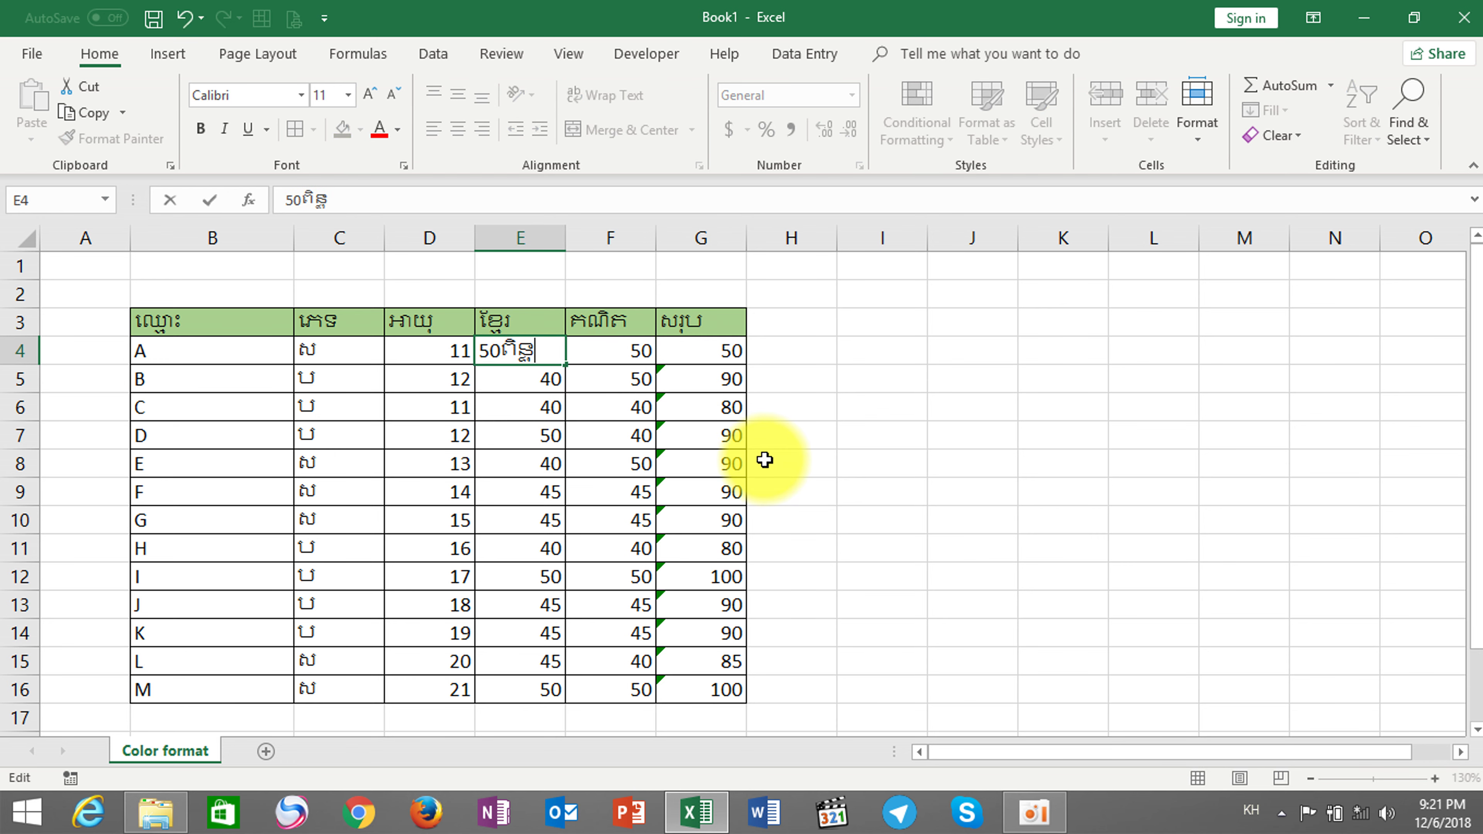
key(BackSpace)
key(BackSpace)
key(BackSpace)
key(BackSpace)
key(BackSpace)
click(500, 463)
Open Format Cells for the Khmer score range E4:E16.
drag(526, 350, 512, 689)
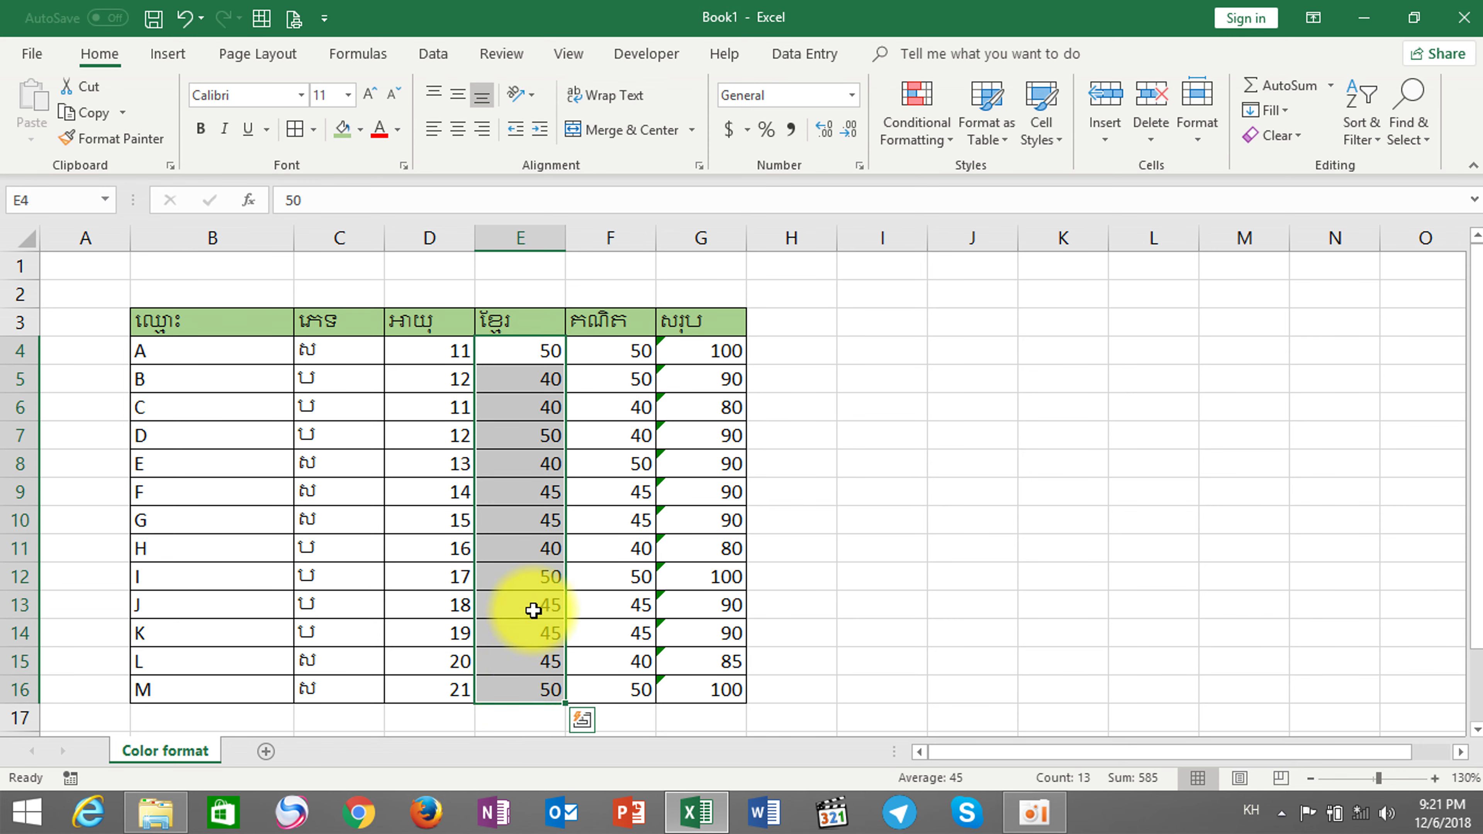
right_click(518, 506)
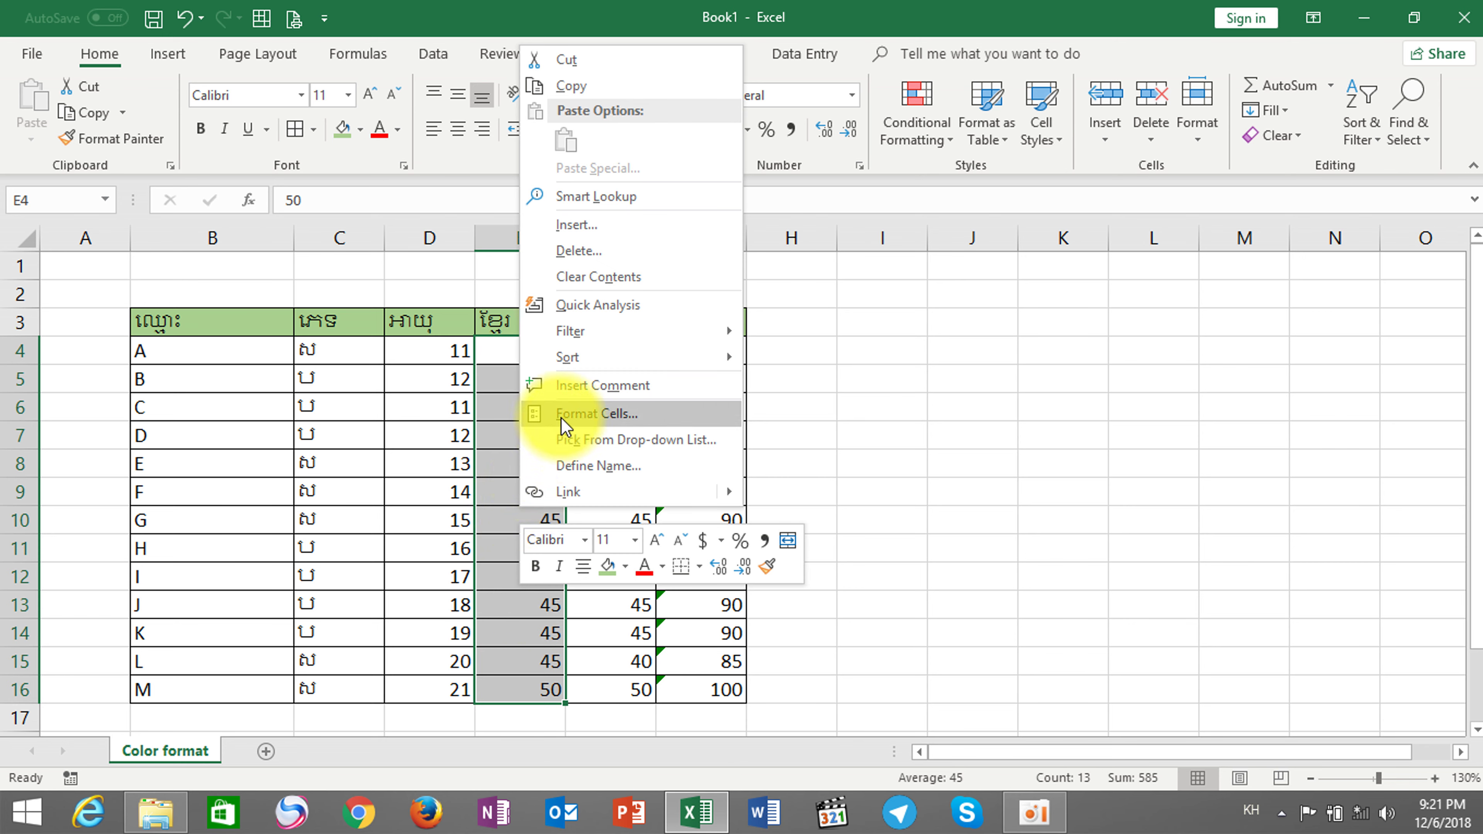
click(598, 415)
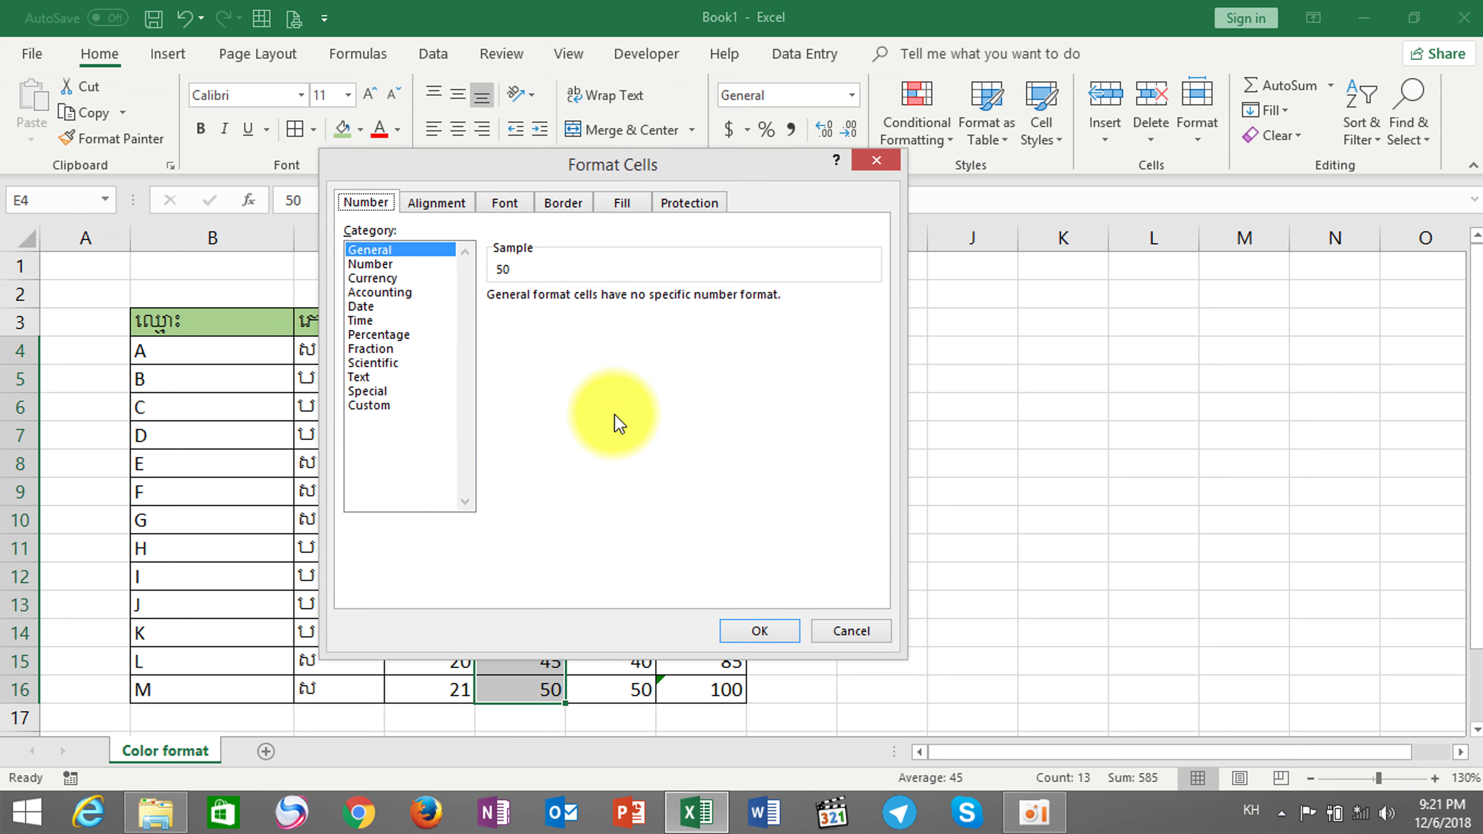
Choose the Custom category and replace the General code with 0.
click(369, 404)
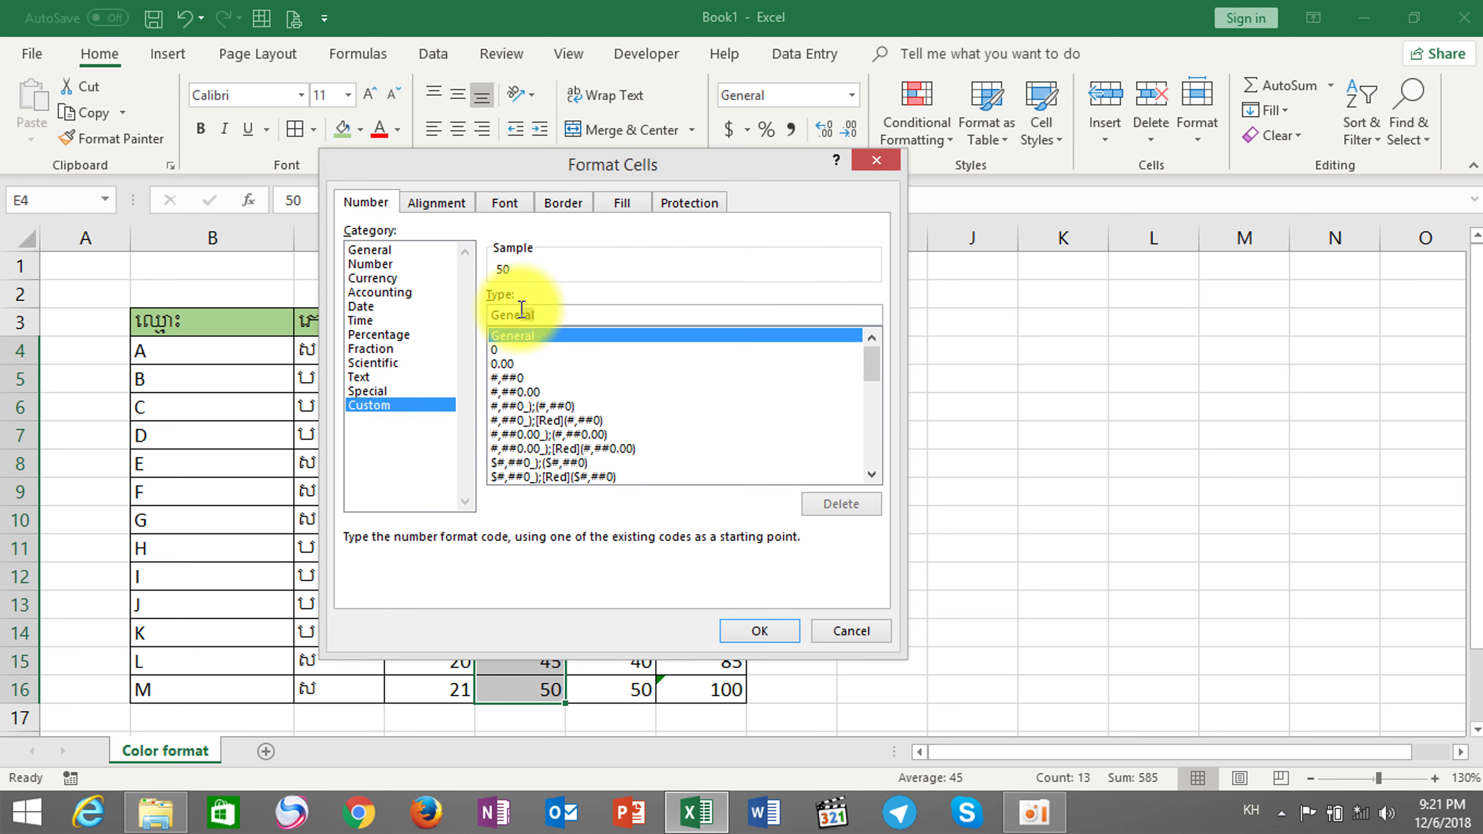
drag(561, 316, 489, 315)
key(BackSpace)
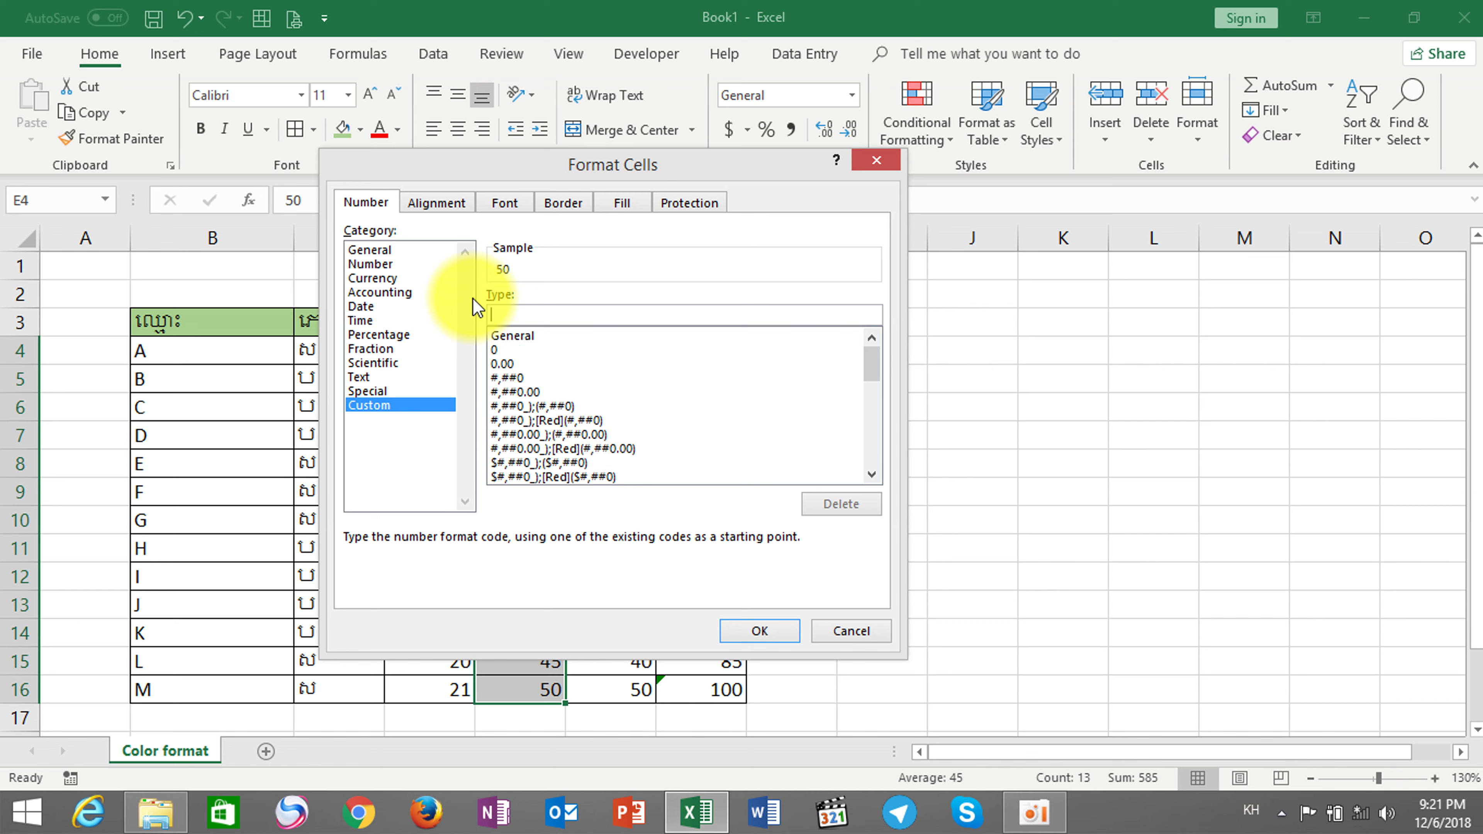
text(0)
text(៛)
key(BackSpace)
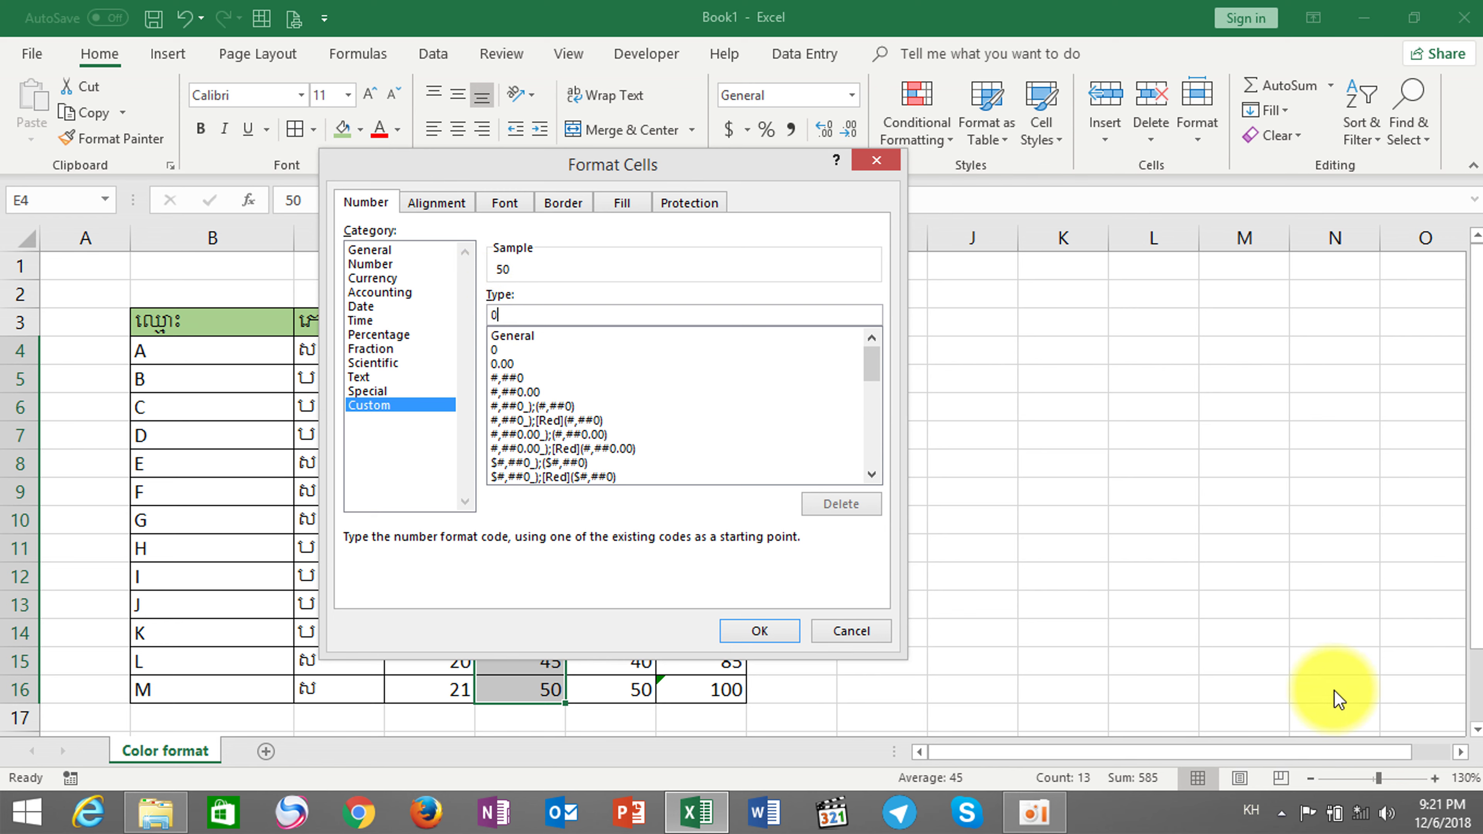
Add an opening quote so the code reads 0", then switch input to Khmer.
click(1252, 809)
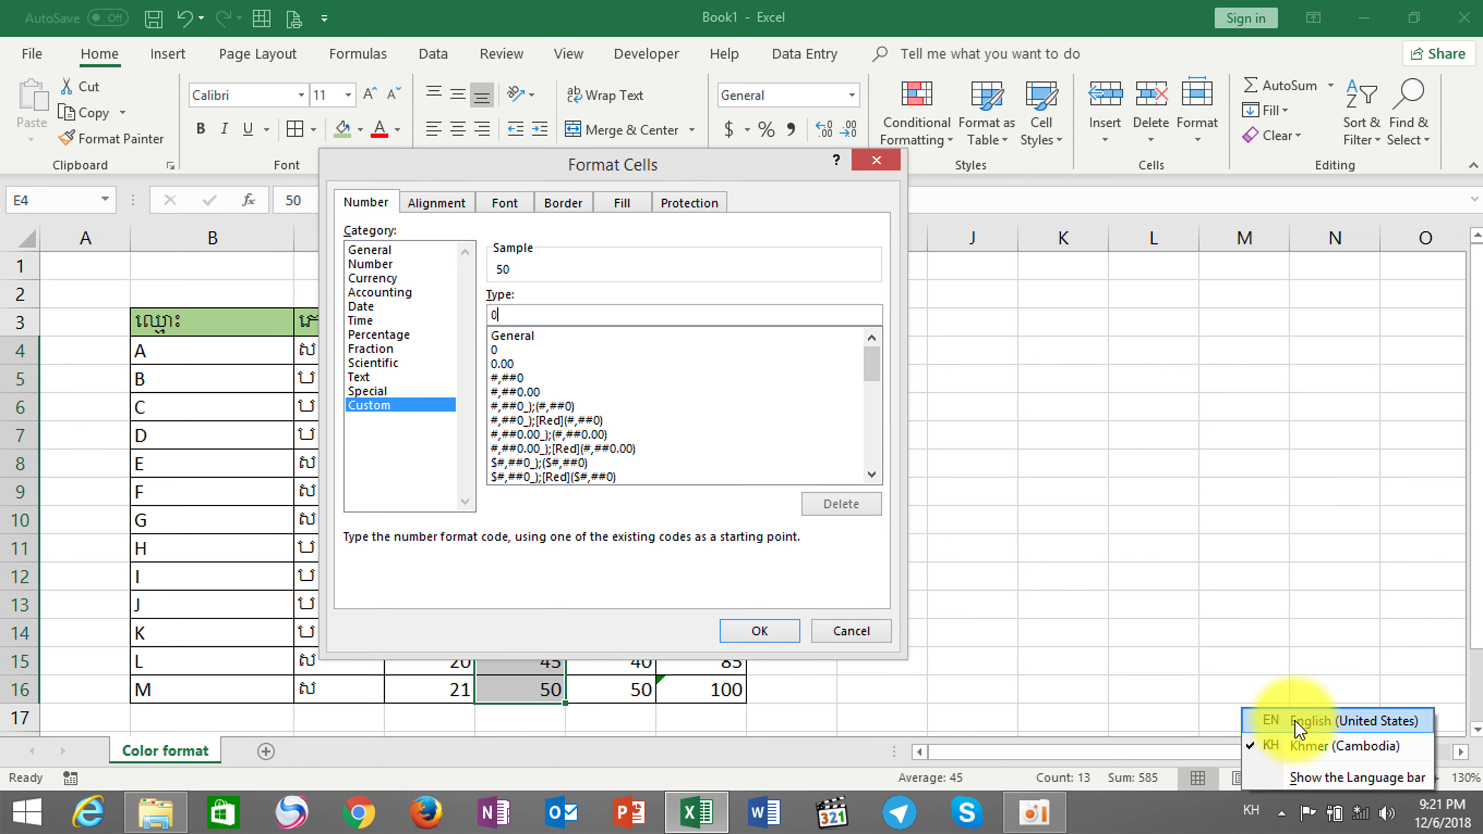
click(1267, 721)
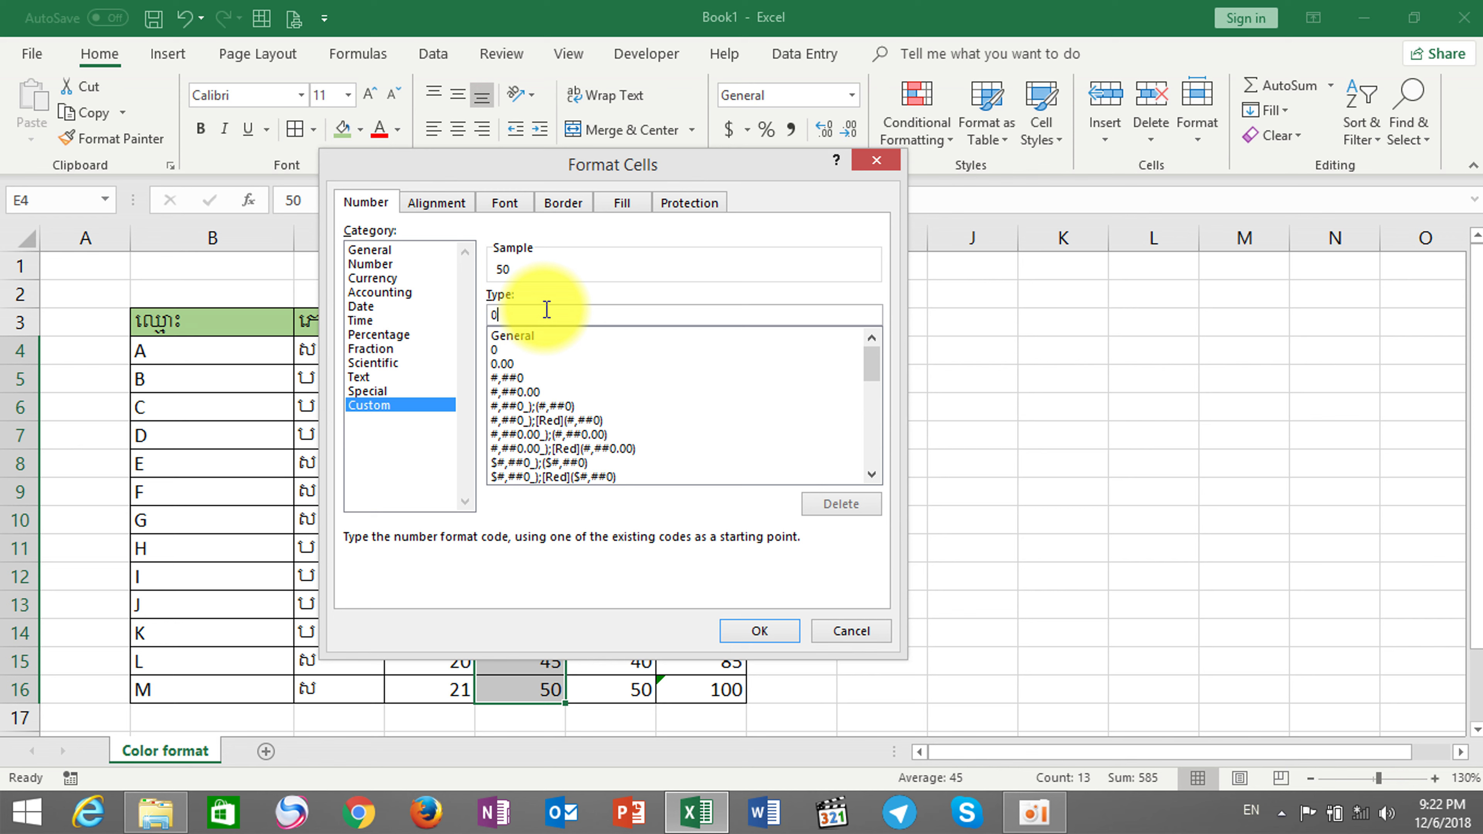
text(")
key(alt+shift)
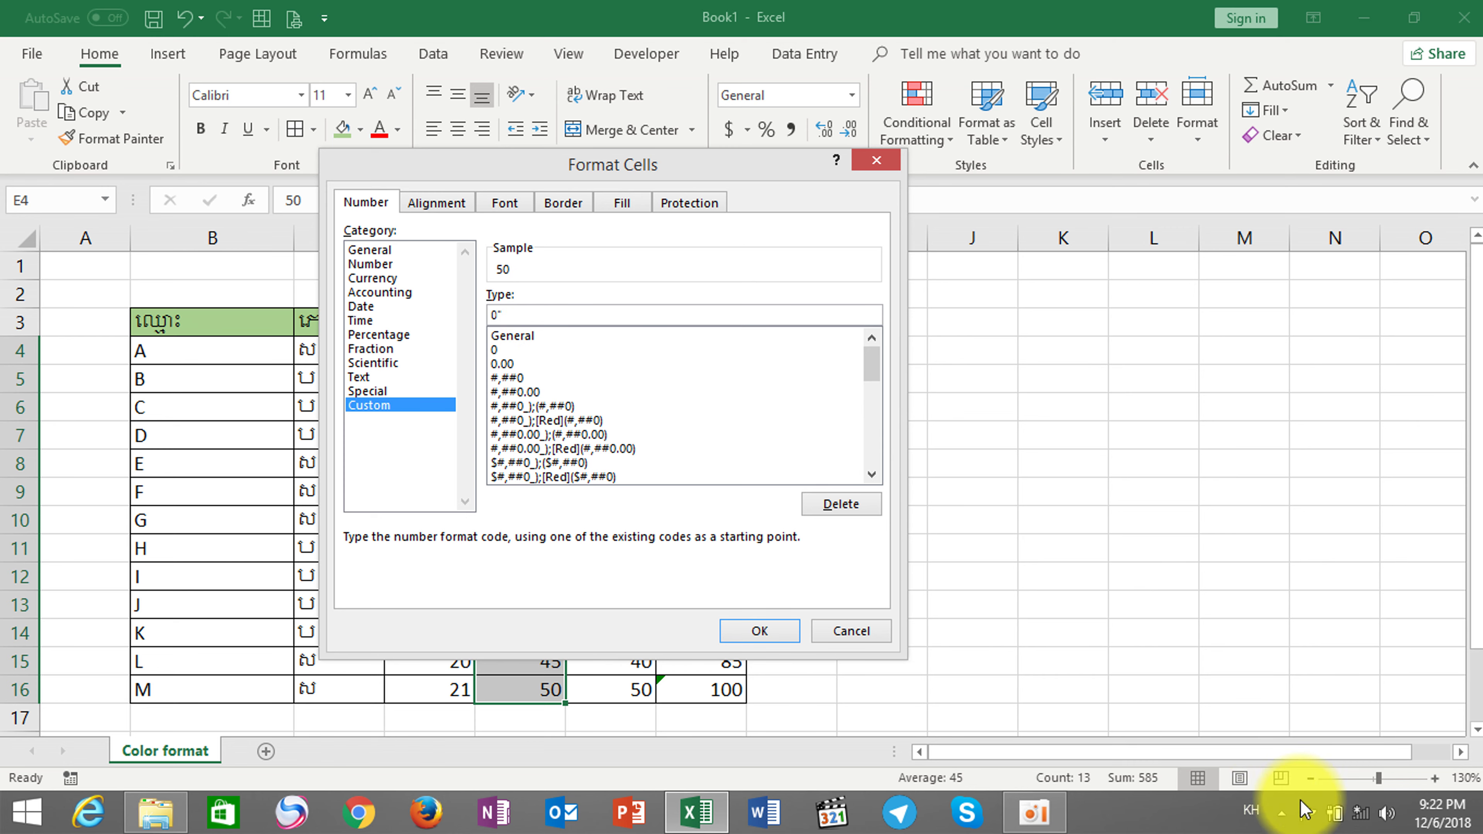
Finish the custom code as 0 "ពិន្ទុ", previewing 50 ពិន្ទុ, and confirm it.
click(1251, 810)
click(1259, 749)
text(ពិន្ទុ)
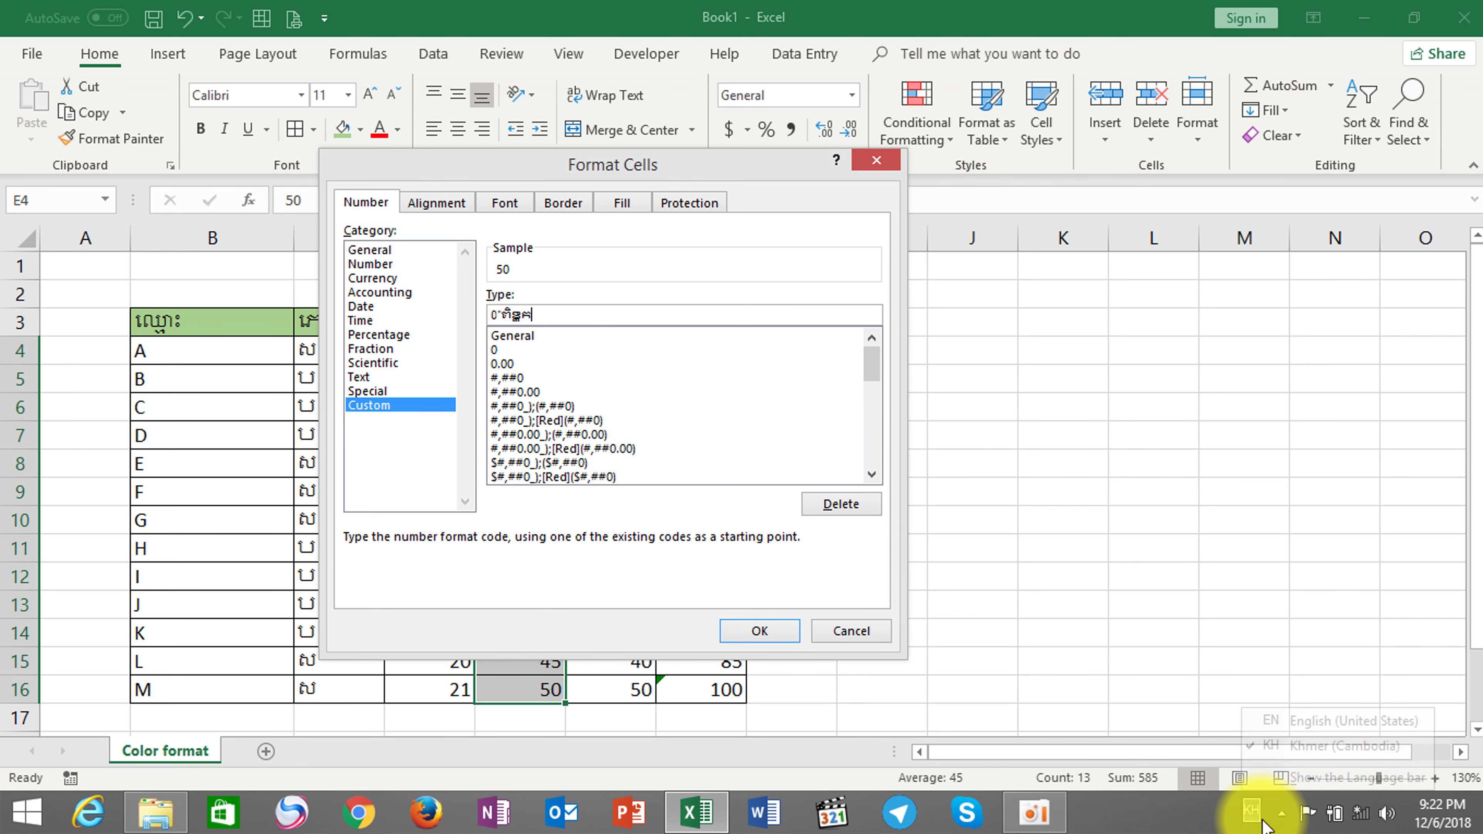
click(1252, 810)
click(1264, 721)
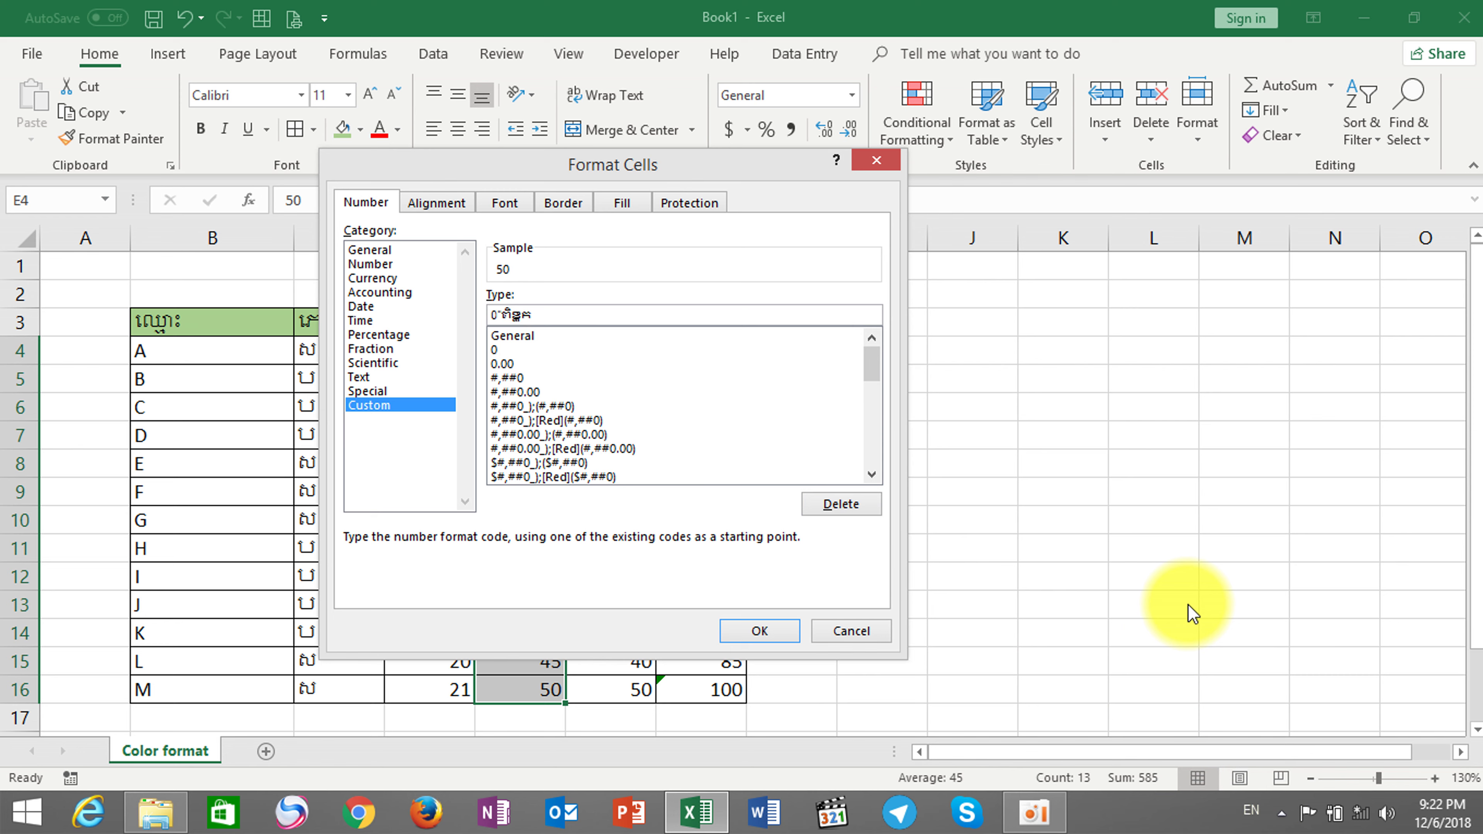
text(")
click(500, 316)
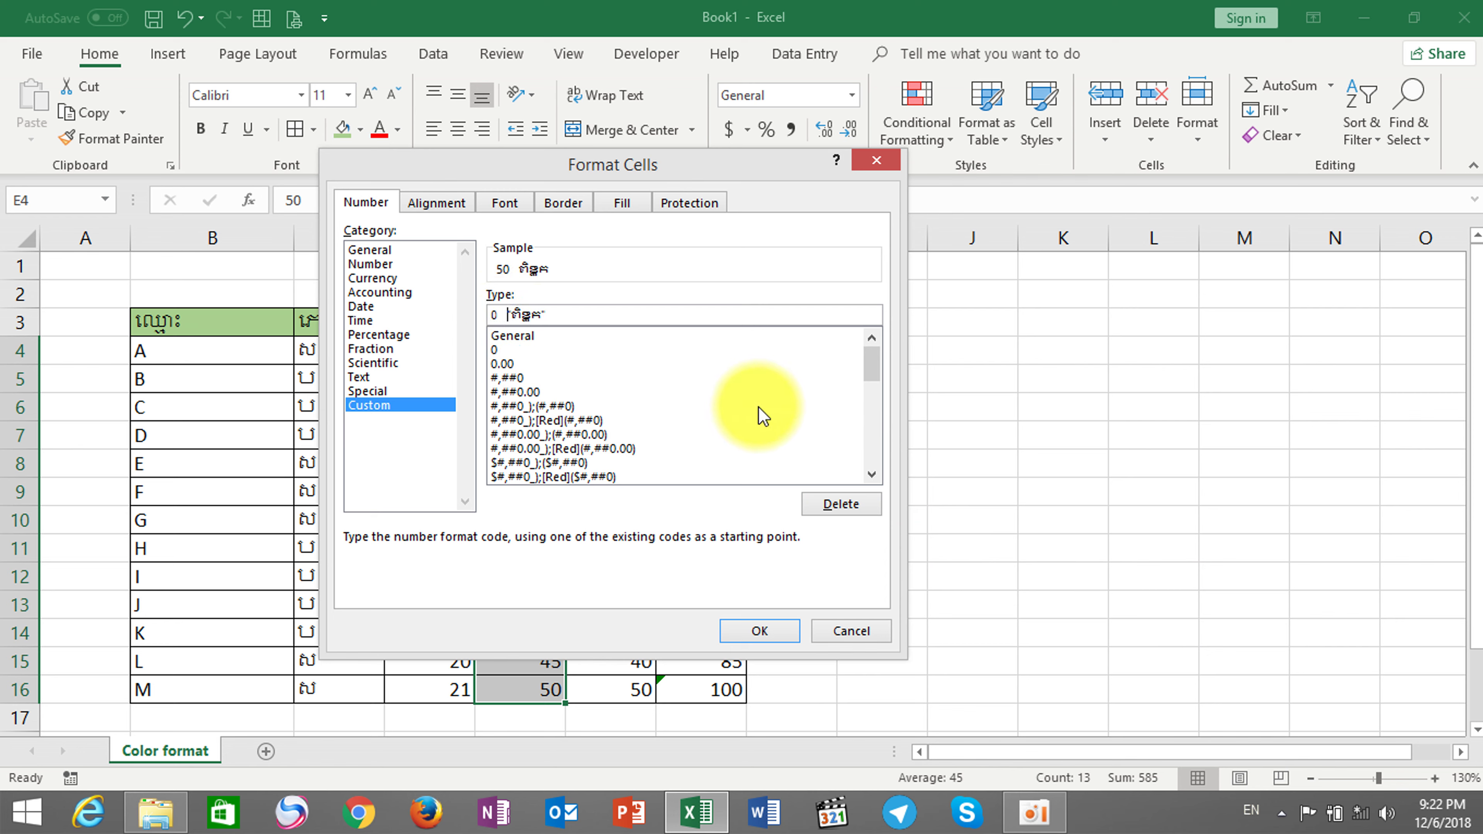
key(BackSpace)
key(BackSpace)
key(BackSpace)
click(748, 637)
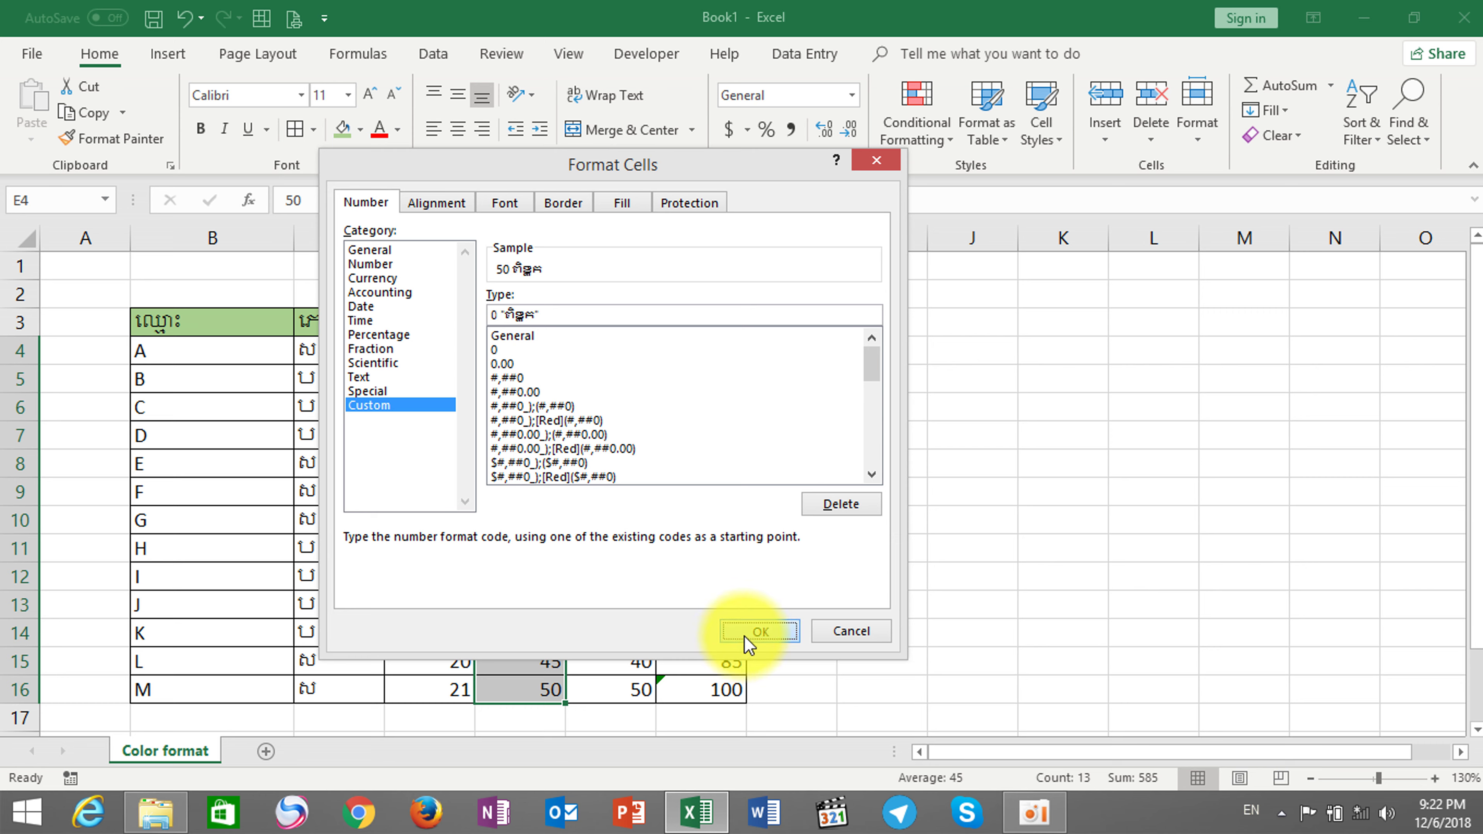
Check that the G4–G7 SUM totals still calculate with the labelled scores.
click(542, 415)
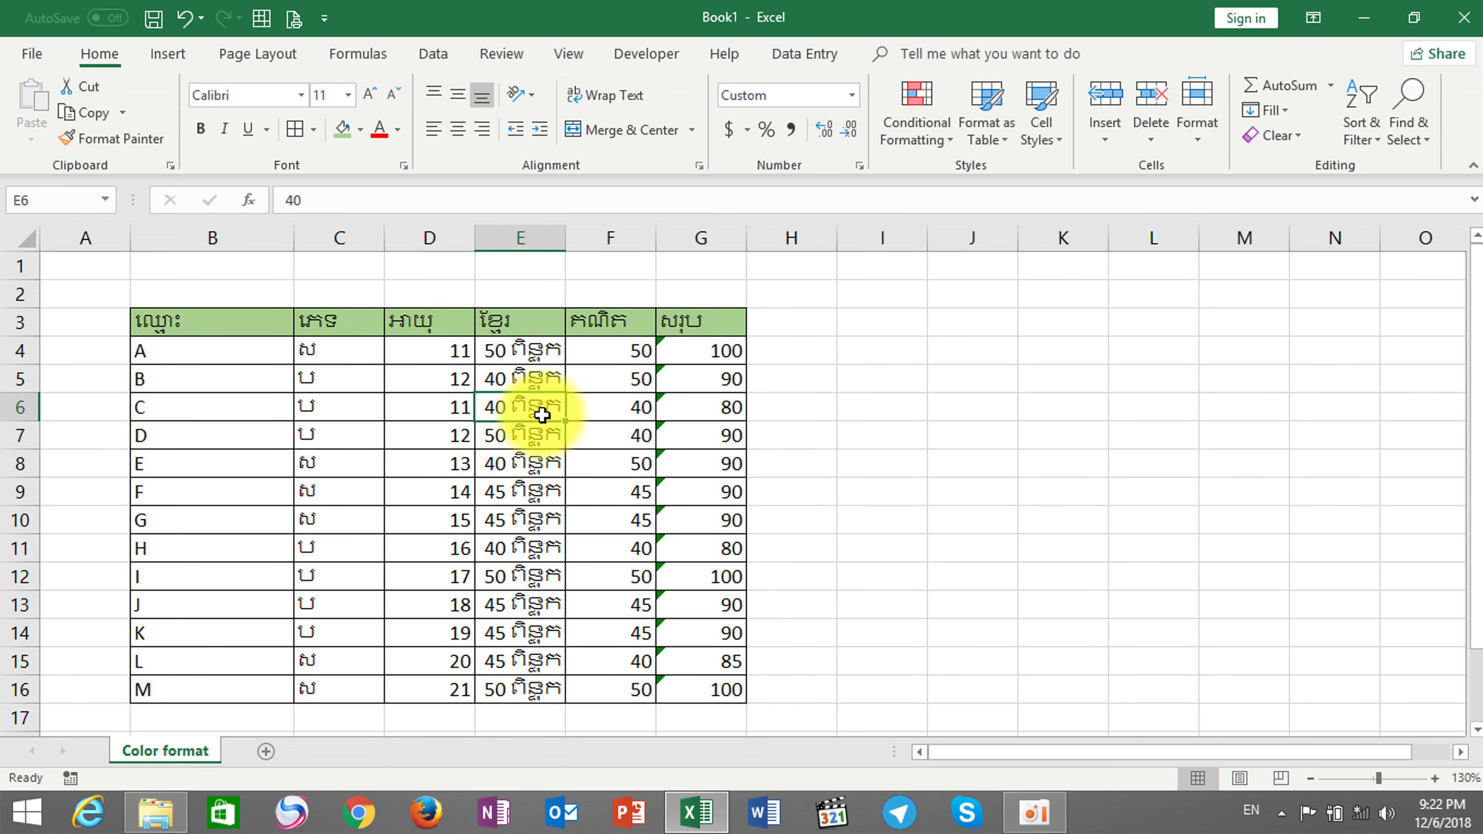
click(518, 350)
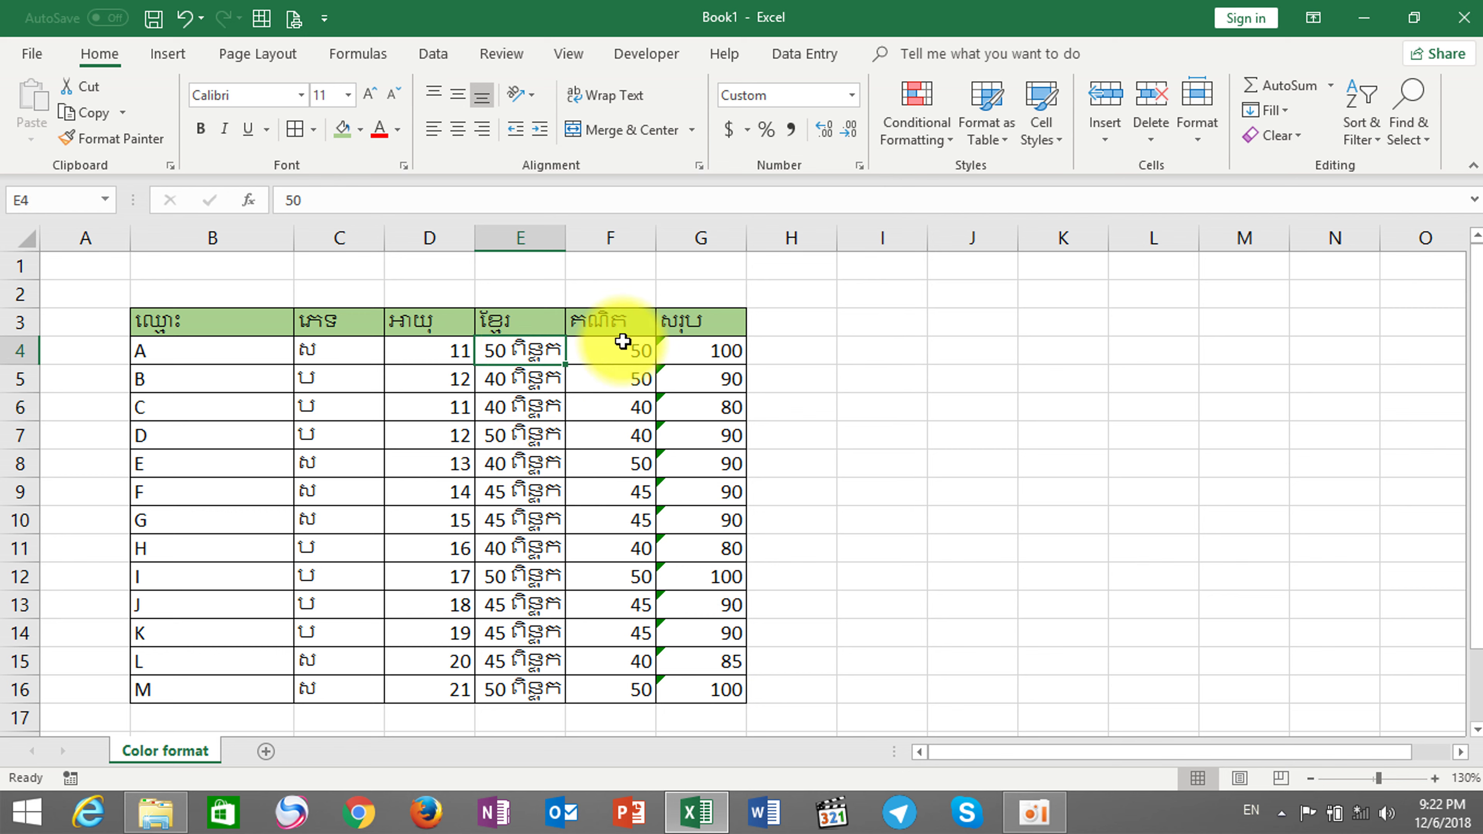
click(701, 349)
click(718, 379)
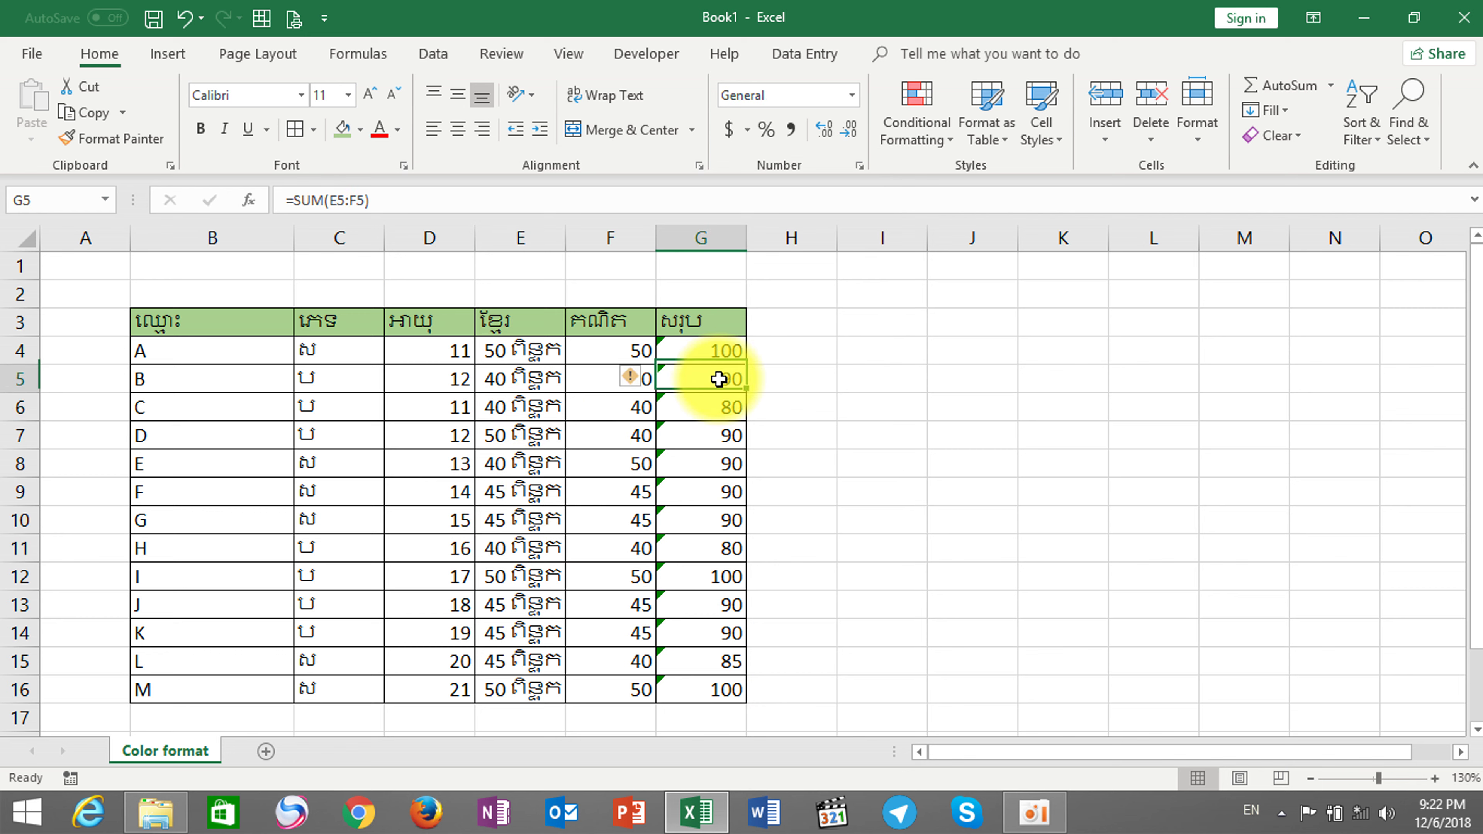
click(695, 407)
click(698, 444)
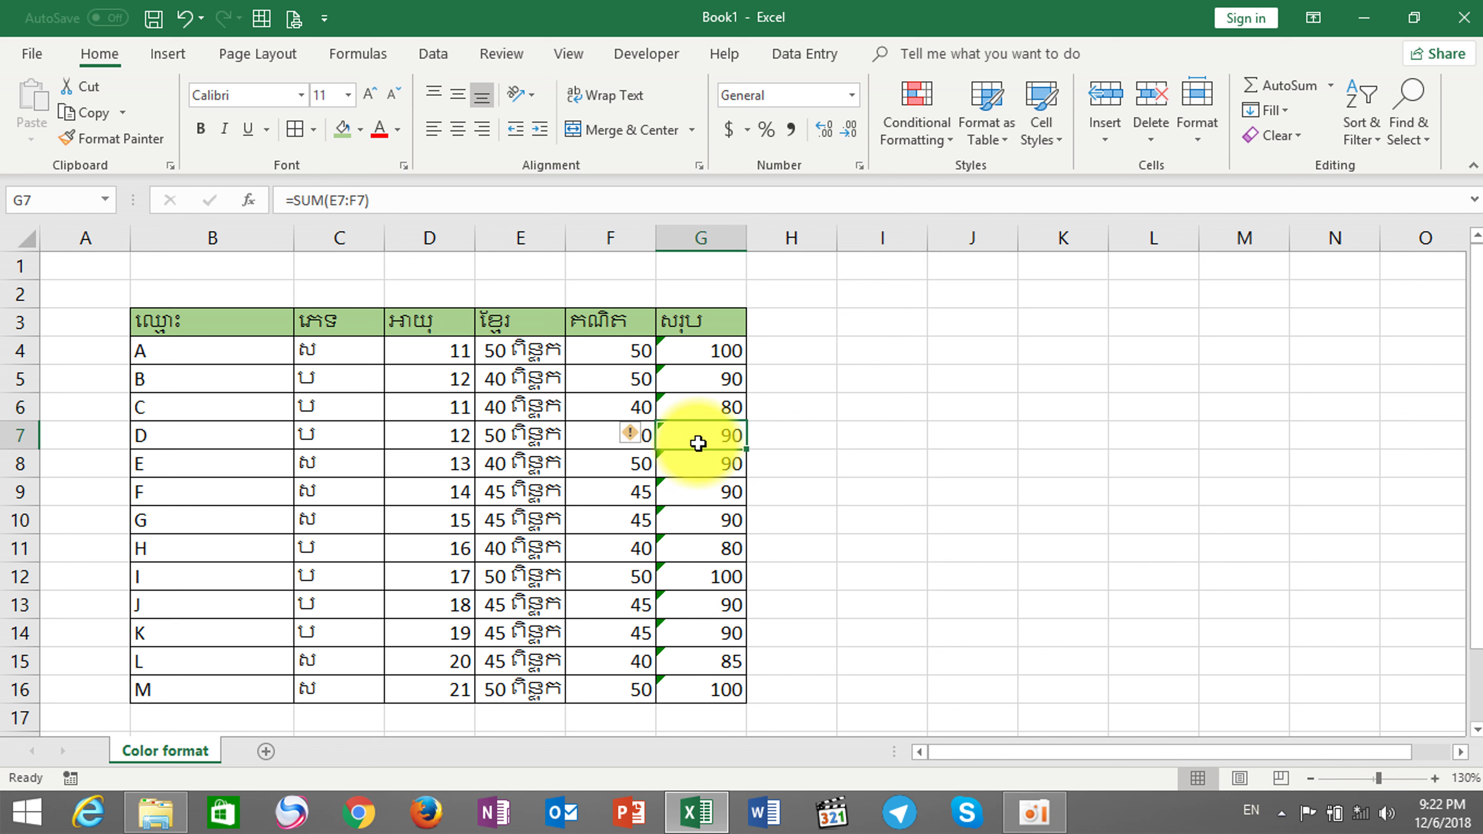
Confirm E5 still stores the number 40, then reselect scores E4:E16.
click(523, 380)
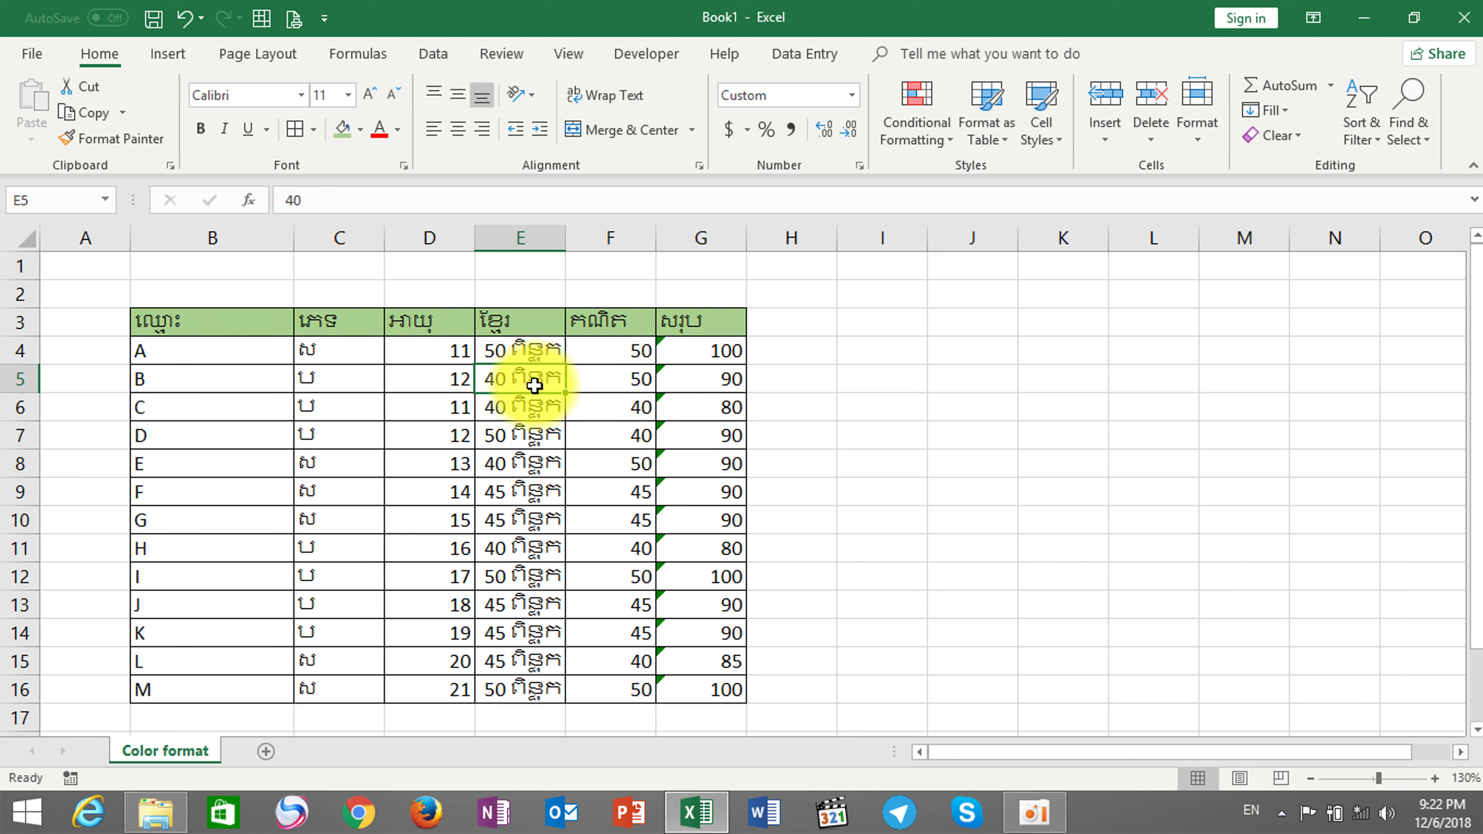
click(498, 429)
click(514, 349)
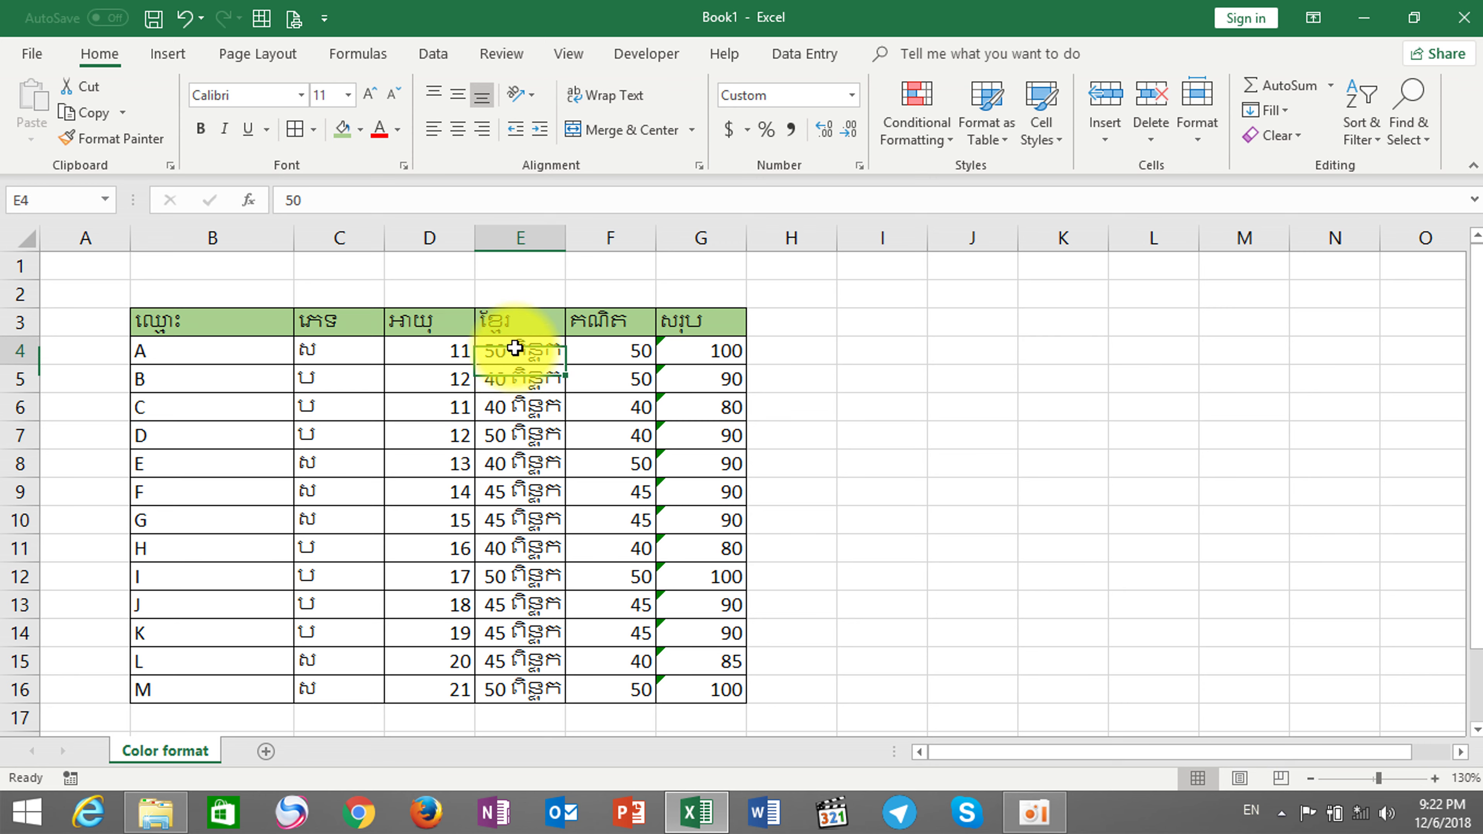
drag(514, 349, 497, 690)
Strip the quoted Khmer text from the custom format, leaving 0, so scores show plain numbers.
right_click(529, 634)
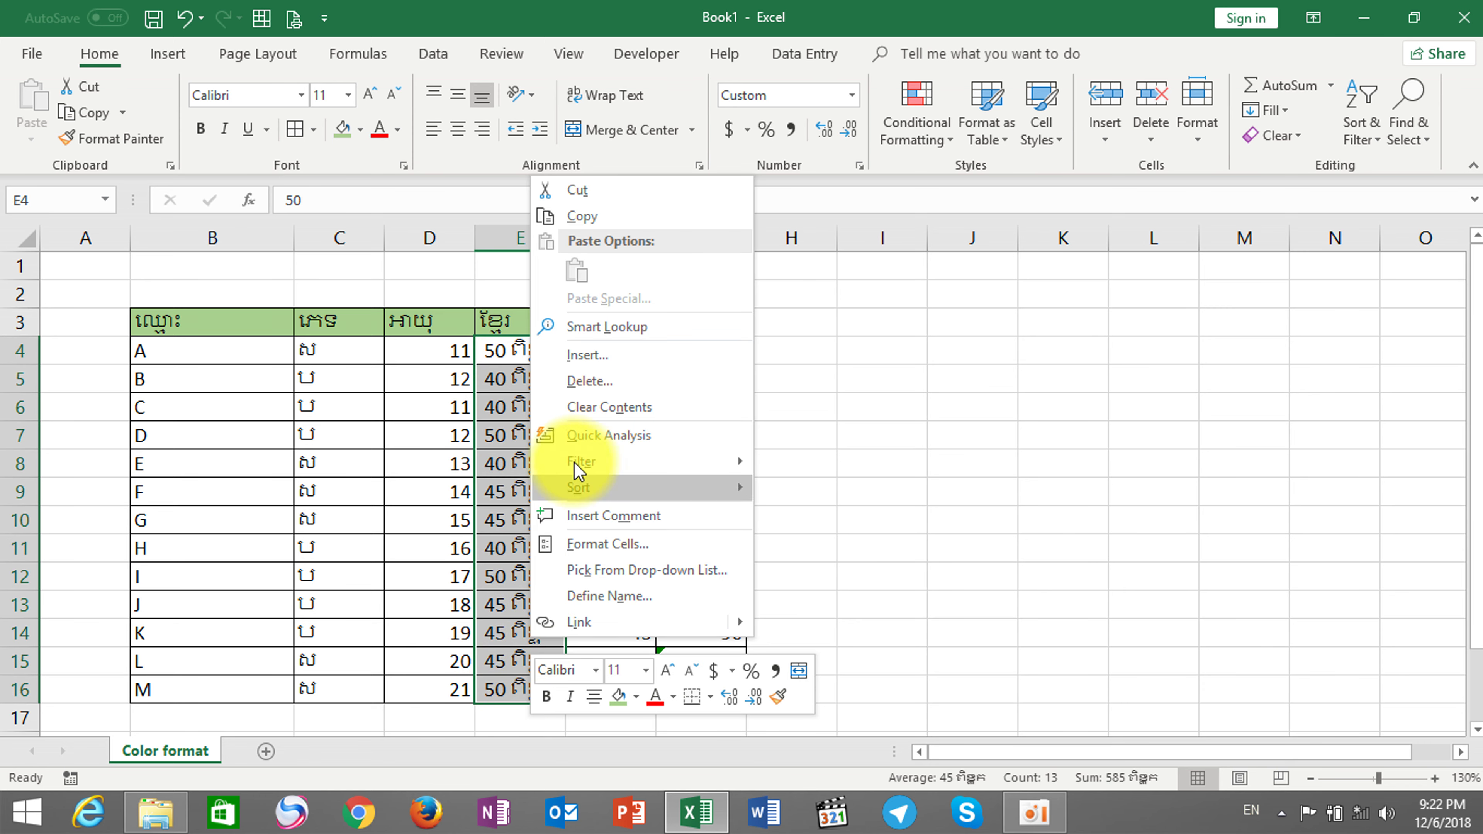
click(590, 543)
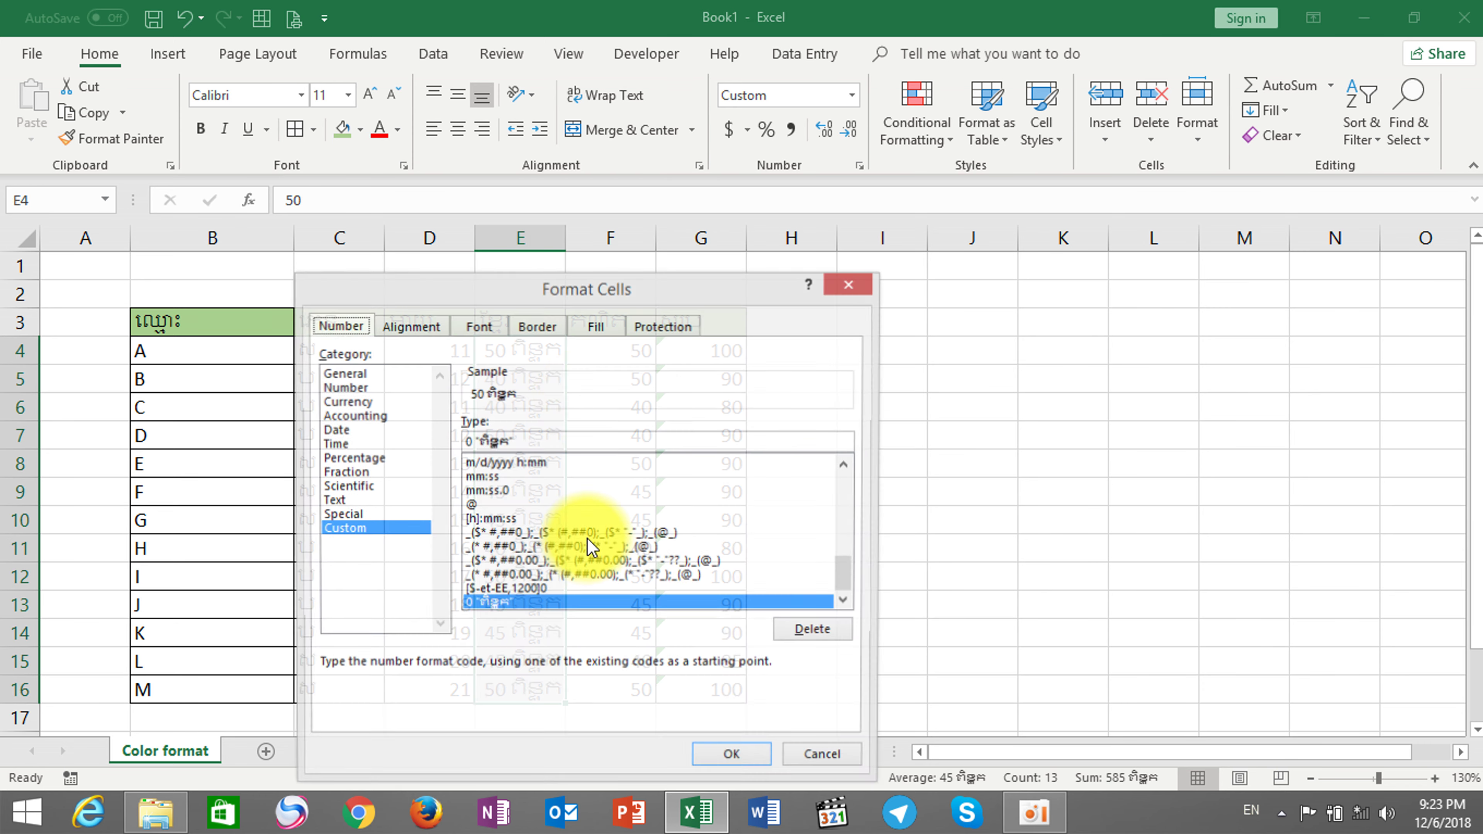
click(485, 442)
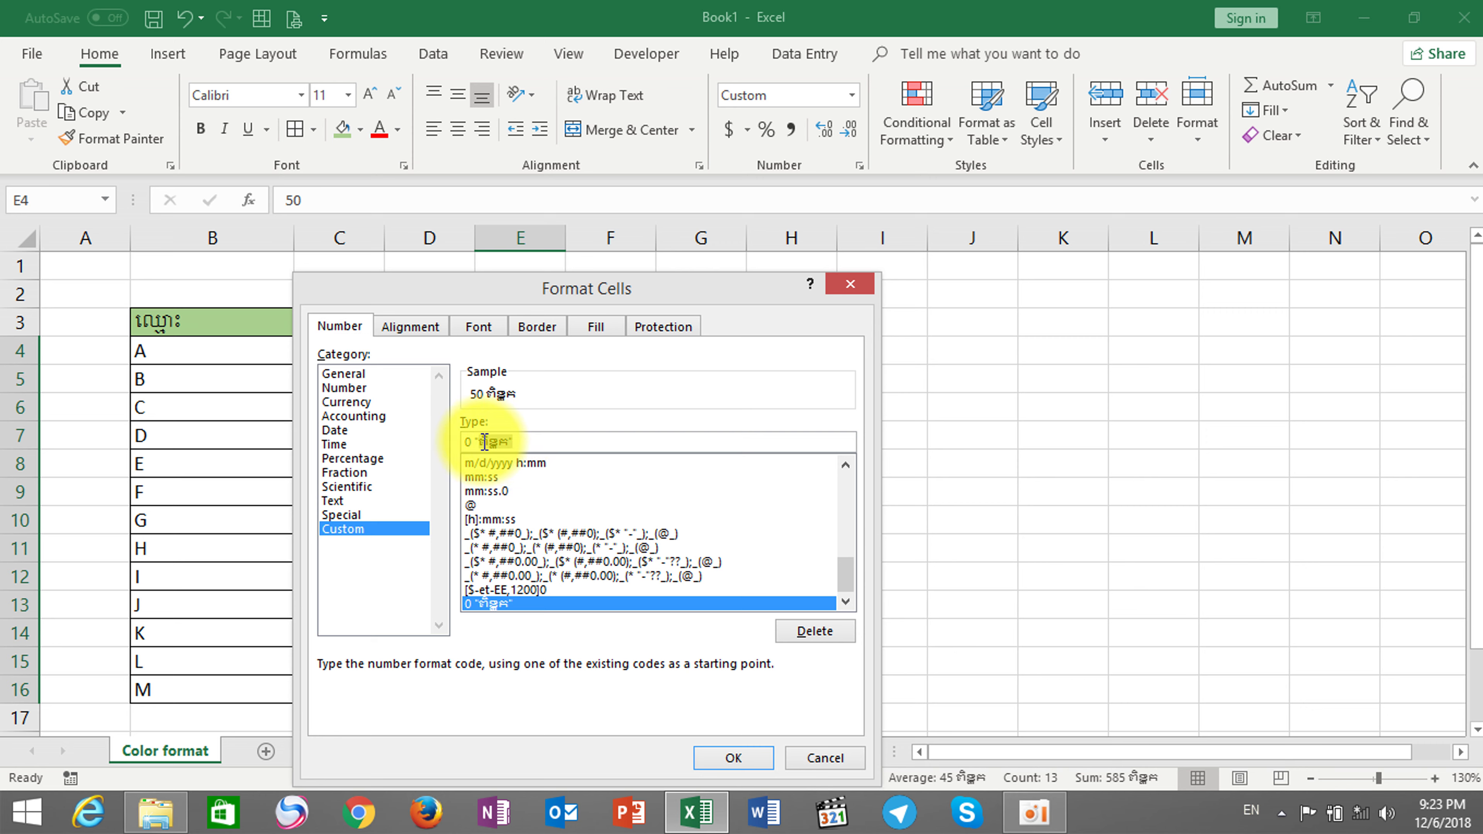
key(BackSpace)
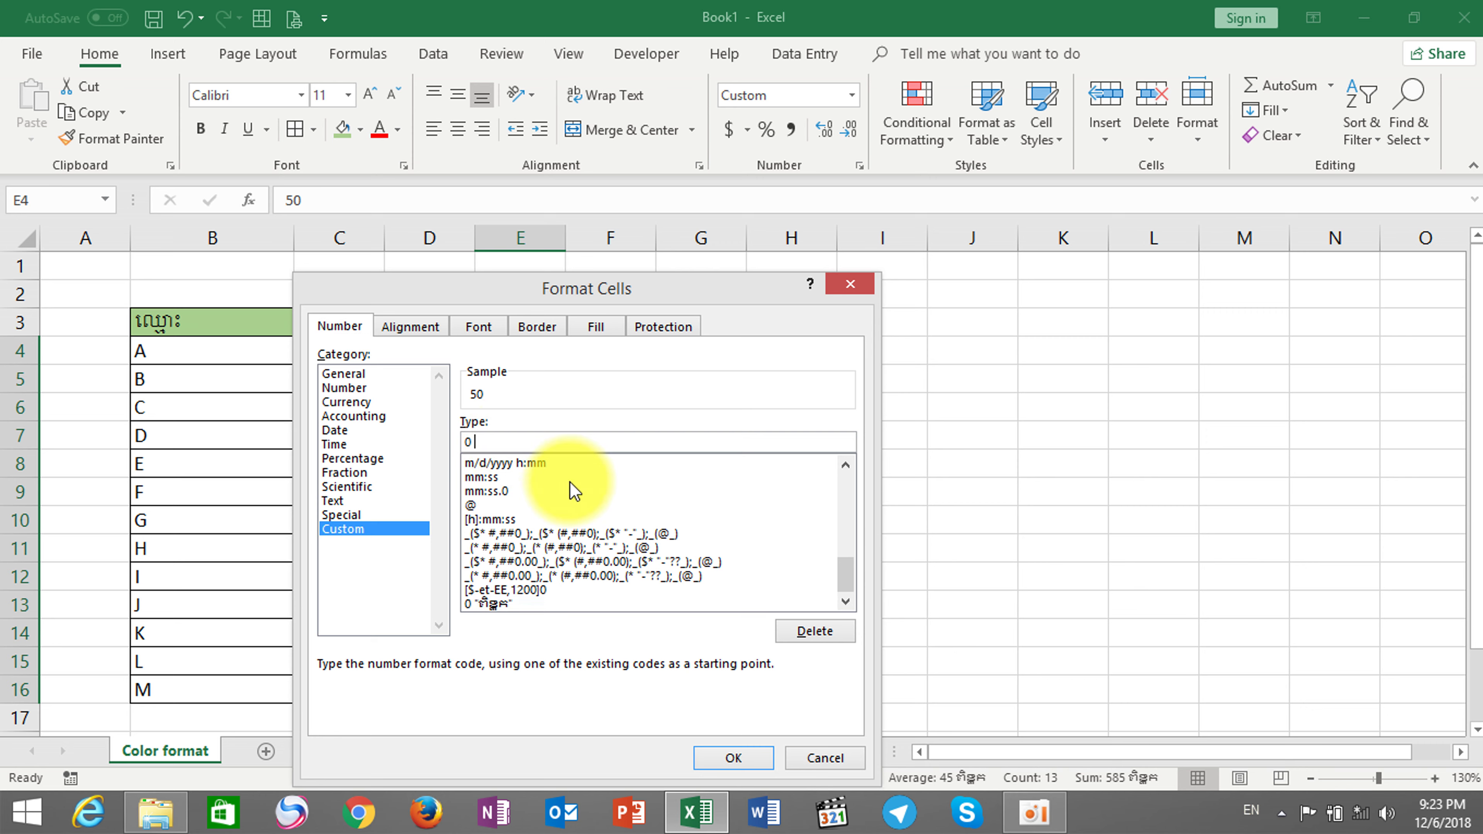
click(730, 759)
click(528, 549)
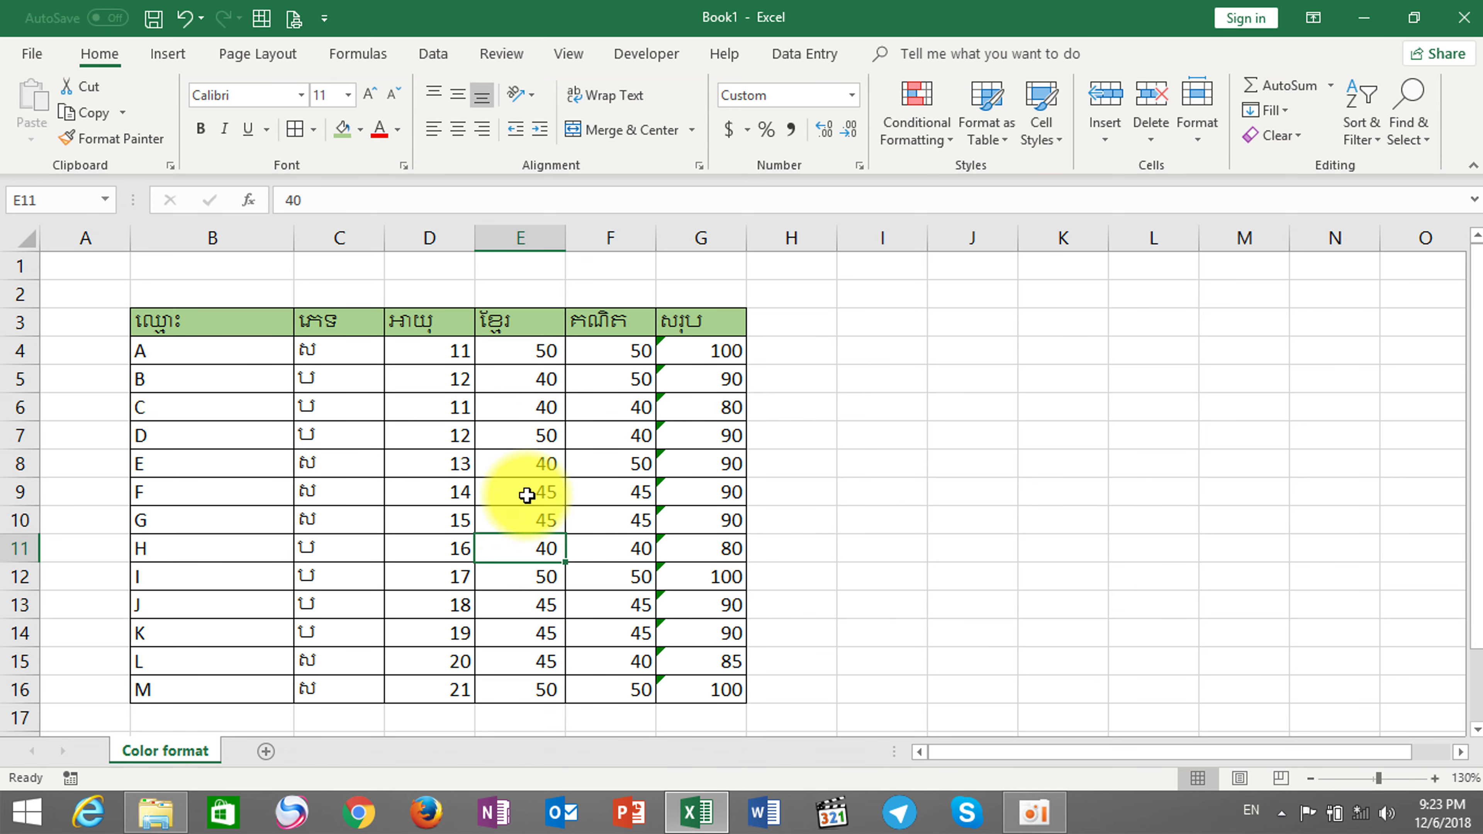
click(698, 350)
click(695, 407)
click(701, 464)
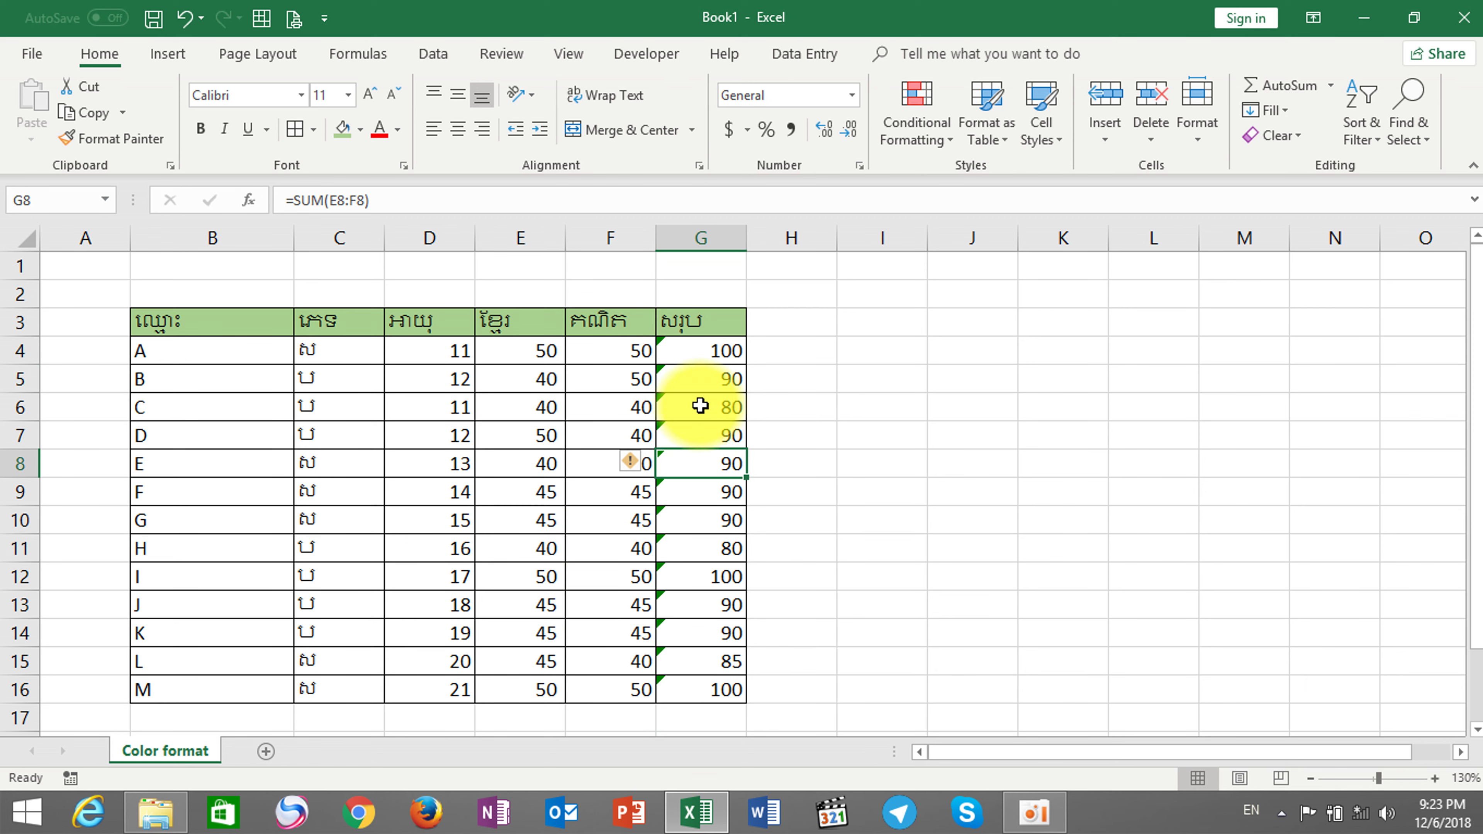
click(587, 377)
click(508, 379)
click(505, 406)
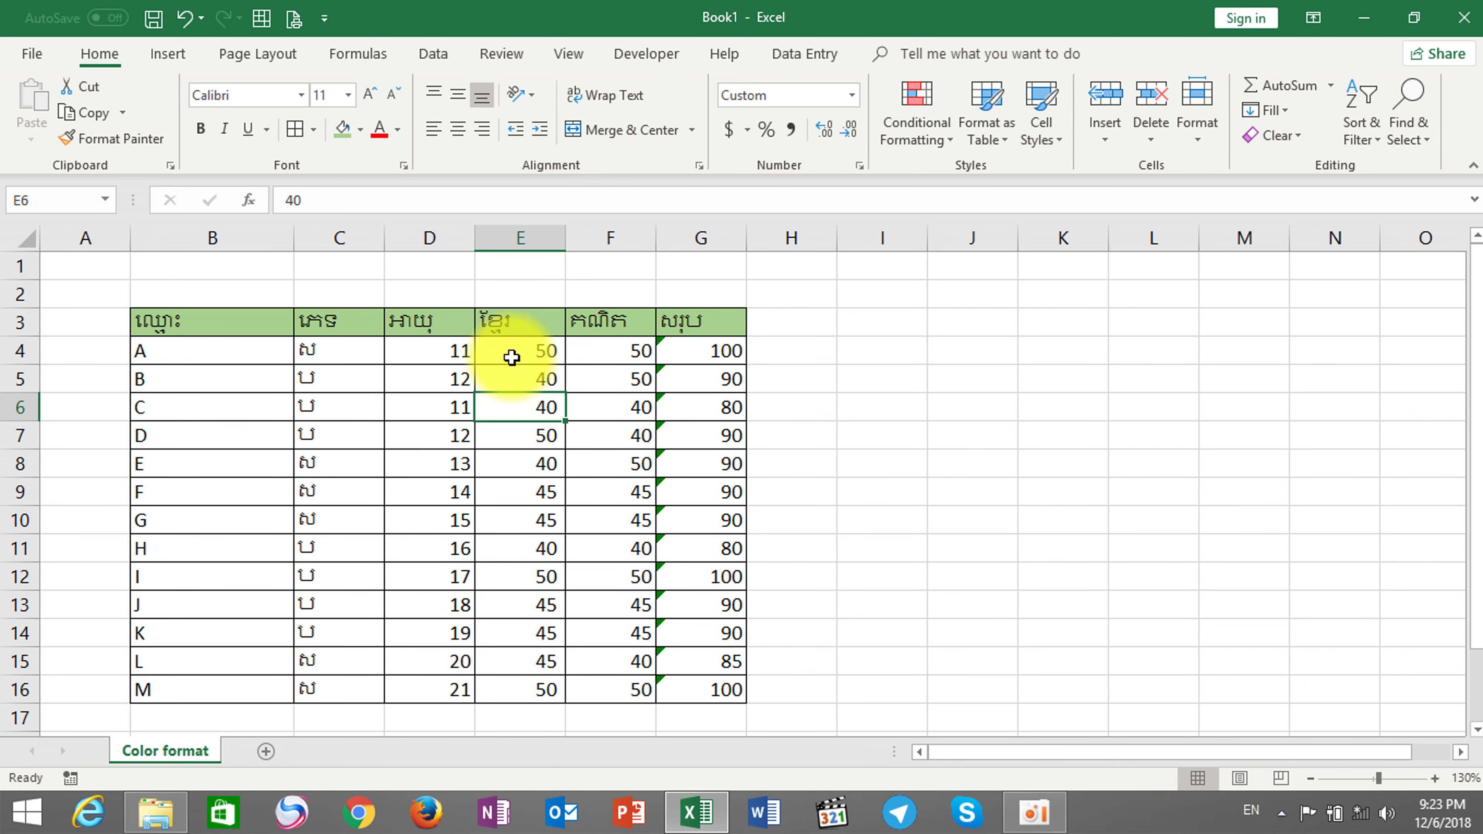
click(487, 432)
click(606, 462)
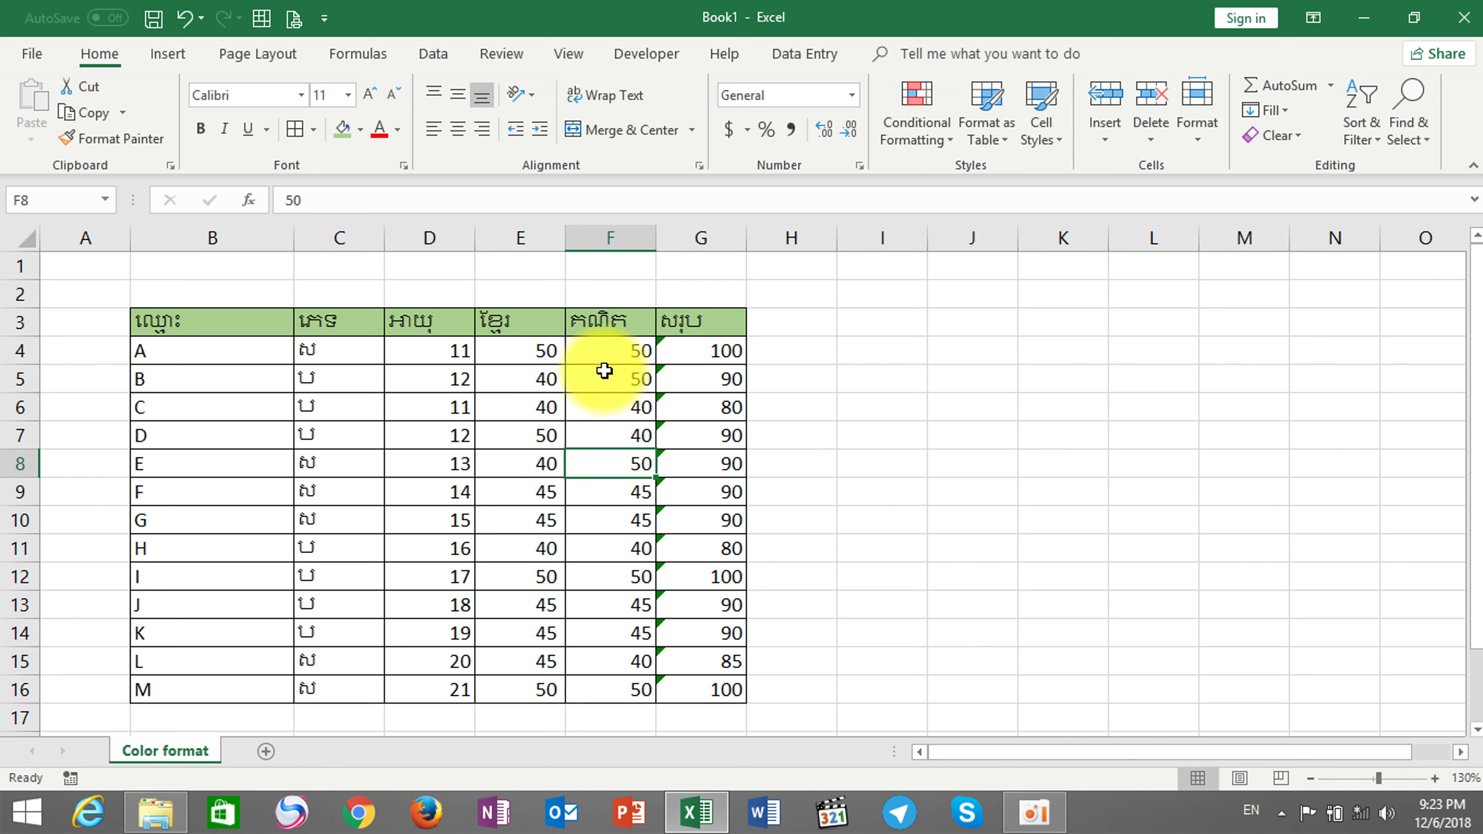
drag(596, 352, 589, 686)
click(586, 520)
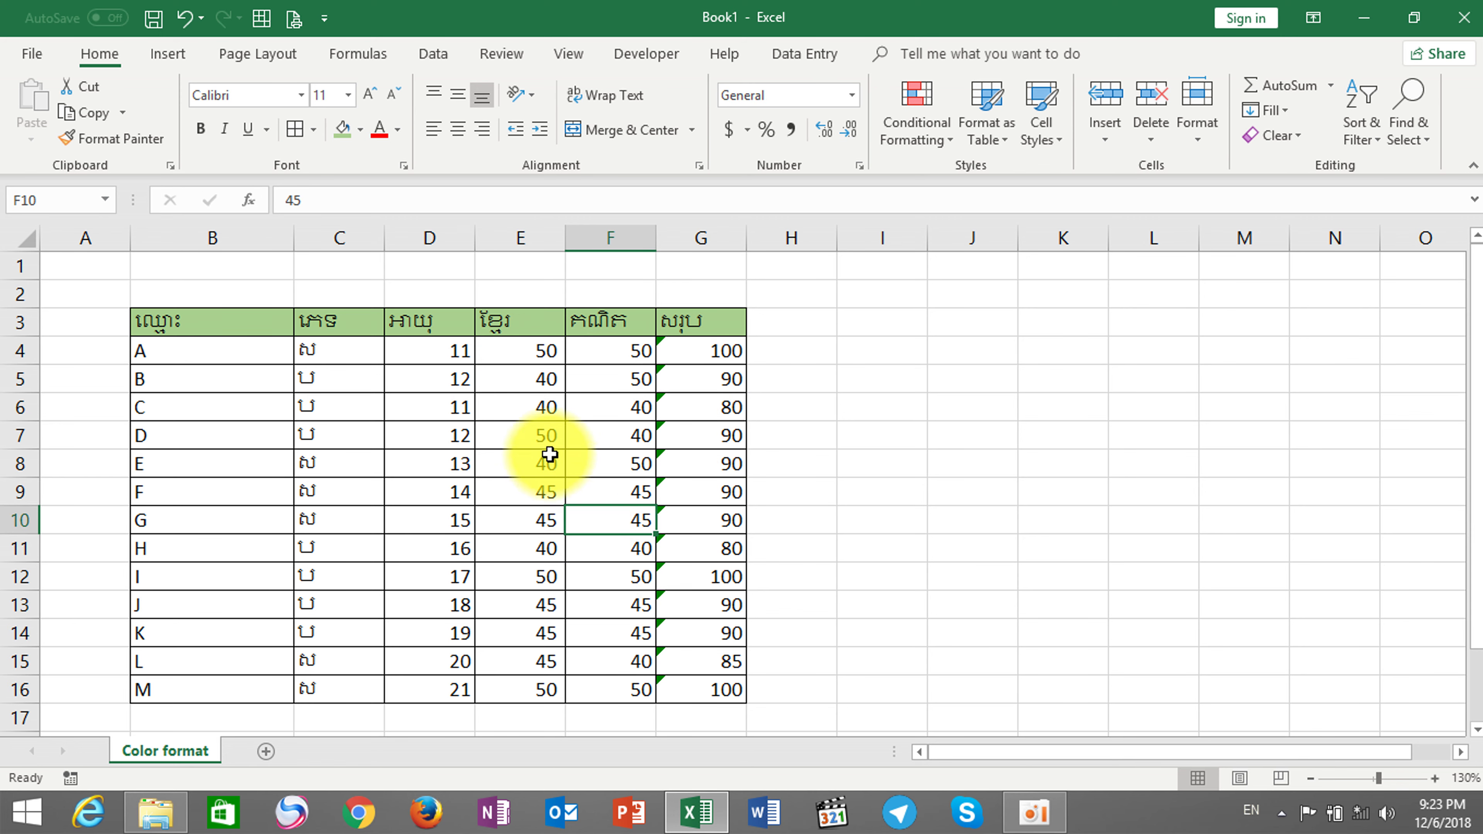
click(540, 438)
click(532, 350)
click(533, 379)
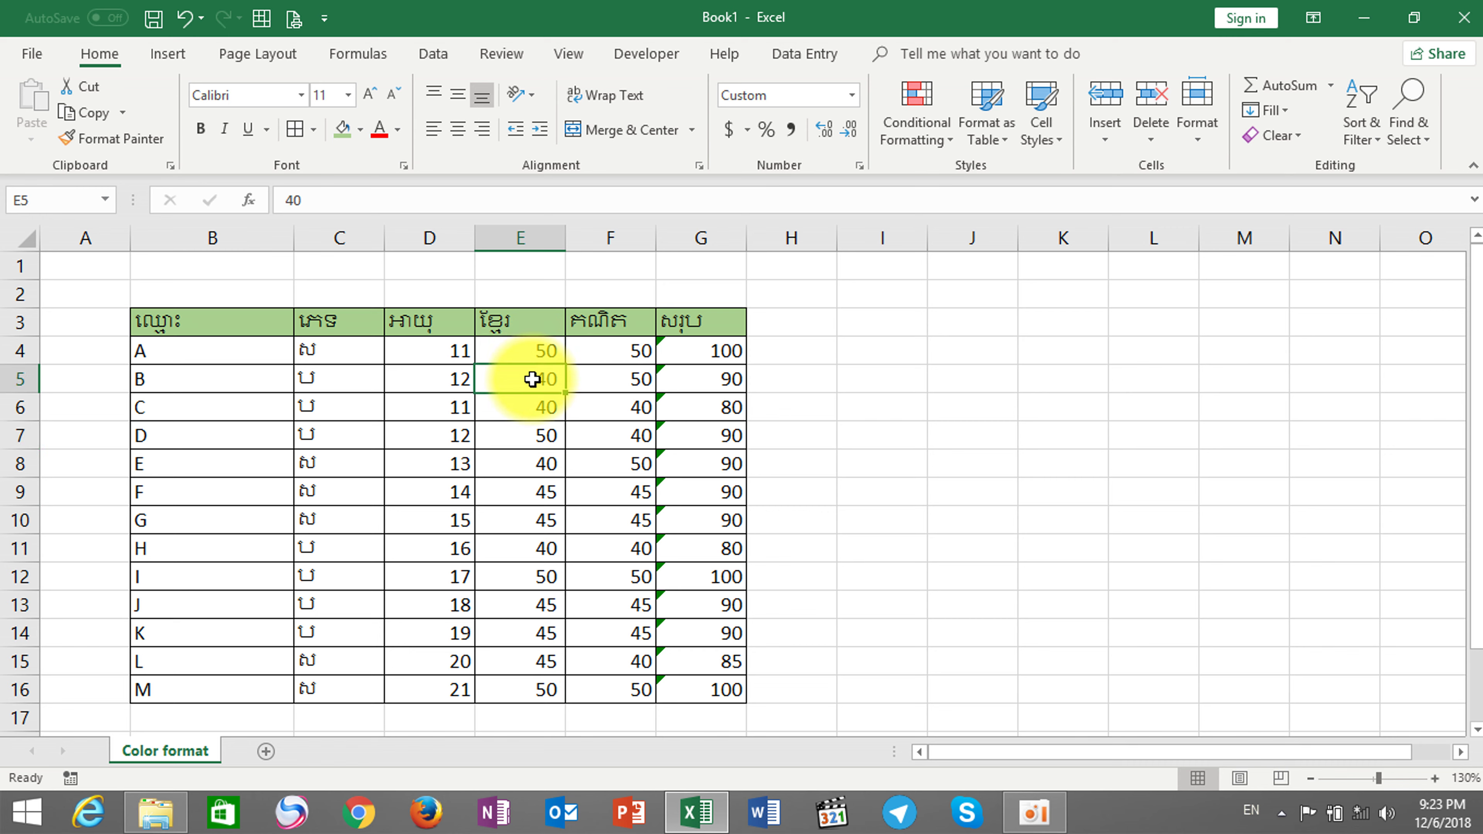
click(526, 462)
click(534, 550)
click(517, 658)
click(525, 605)
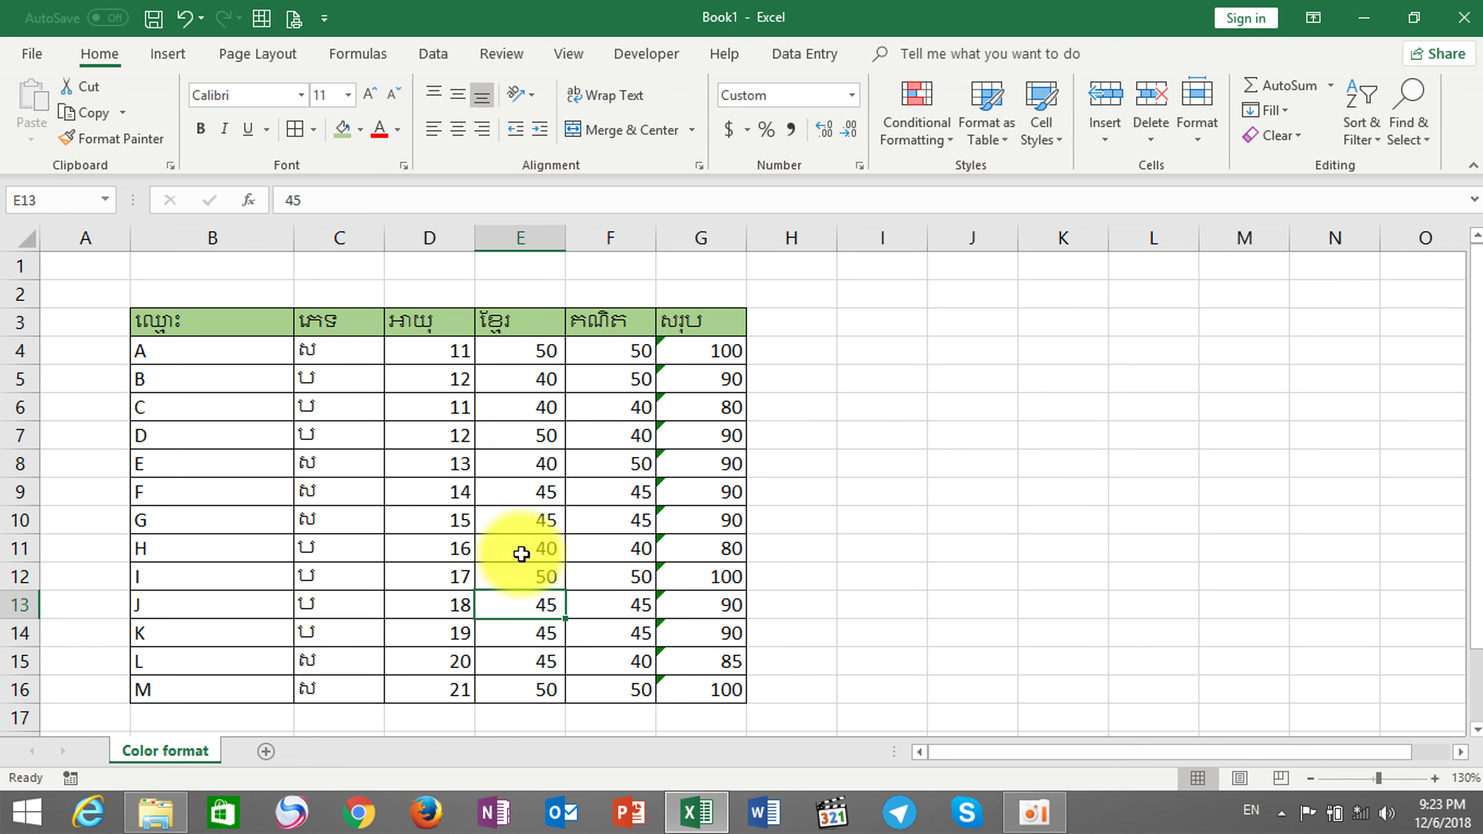
click(534, 492)
click(546, 433)
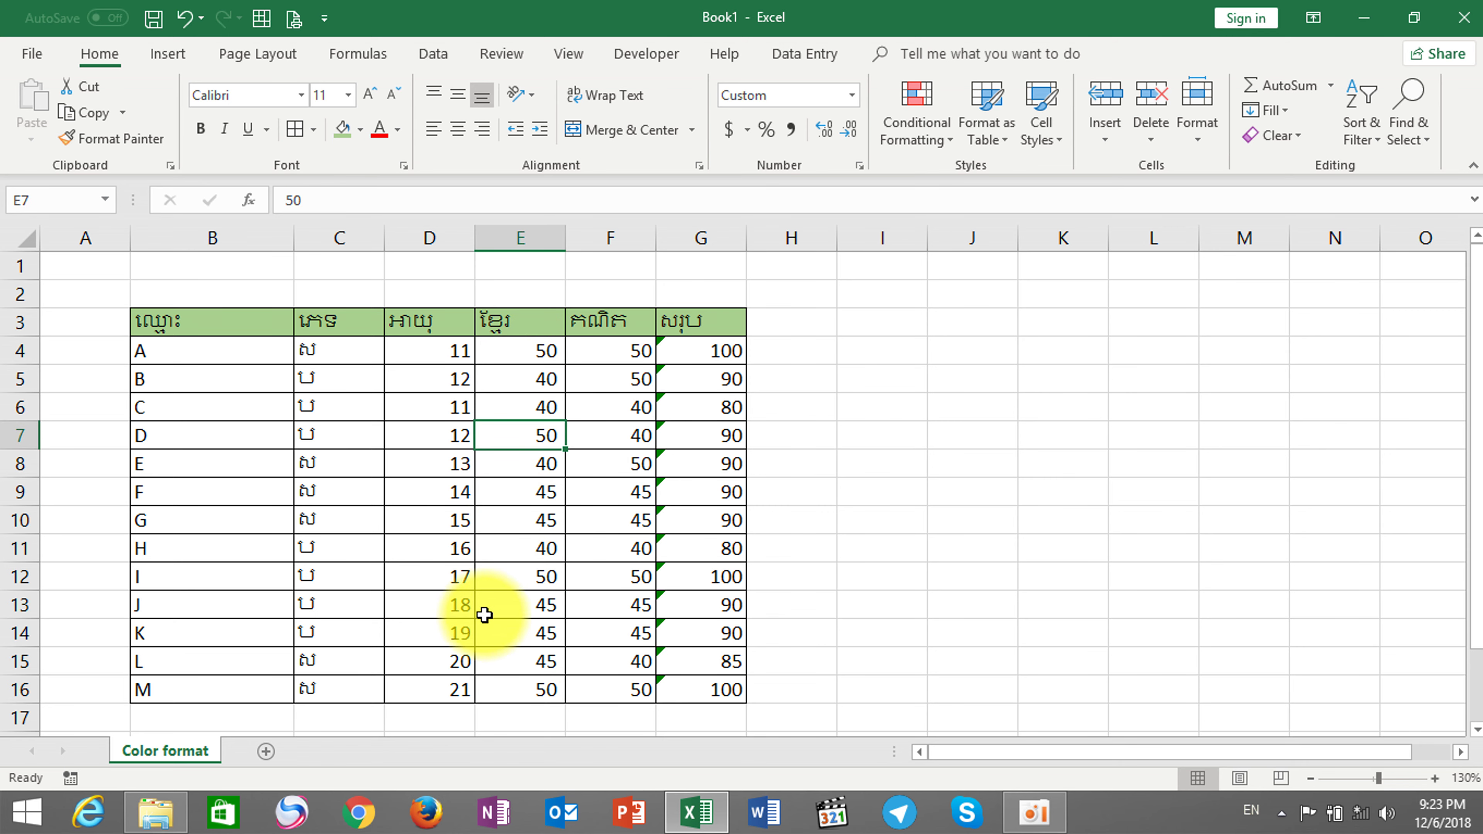